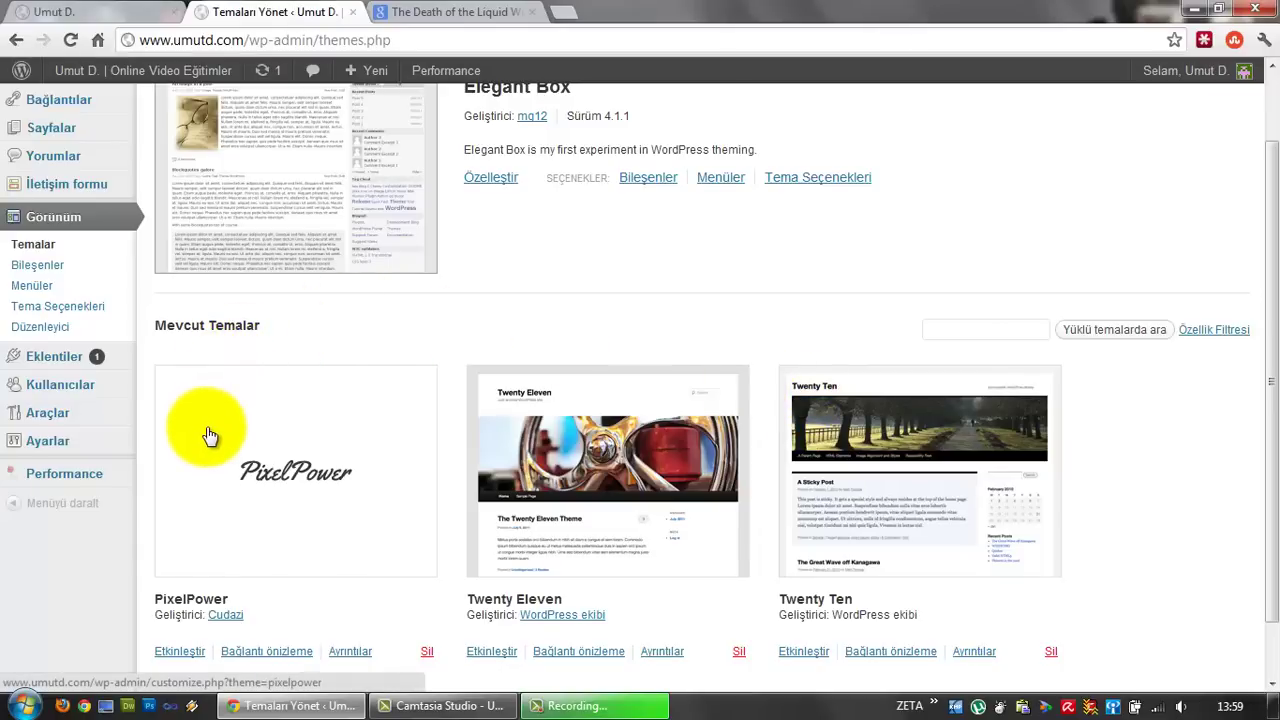
# Open the live preview of the installed Twenty Eleven theme and look over the previewed site's header and first post
pyautogui.scroll(-1, 307, 449)
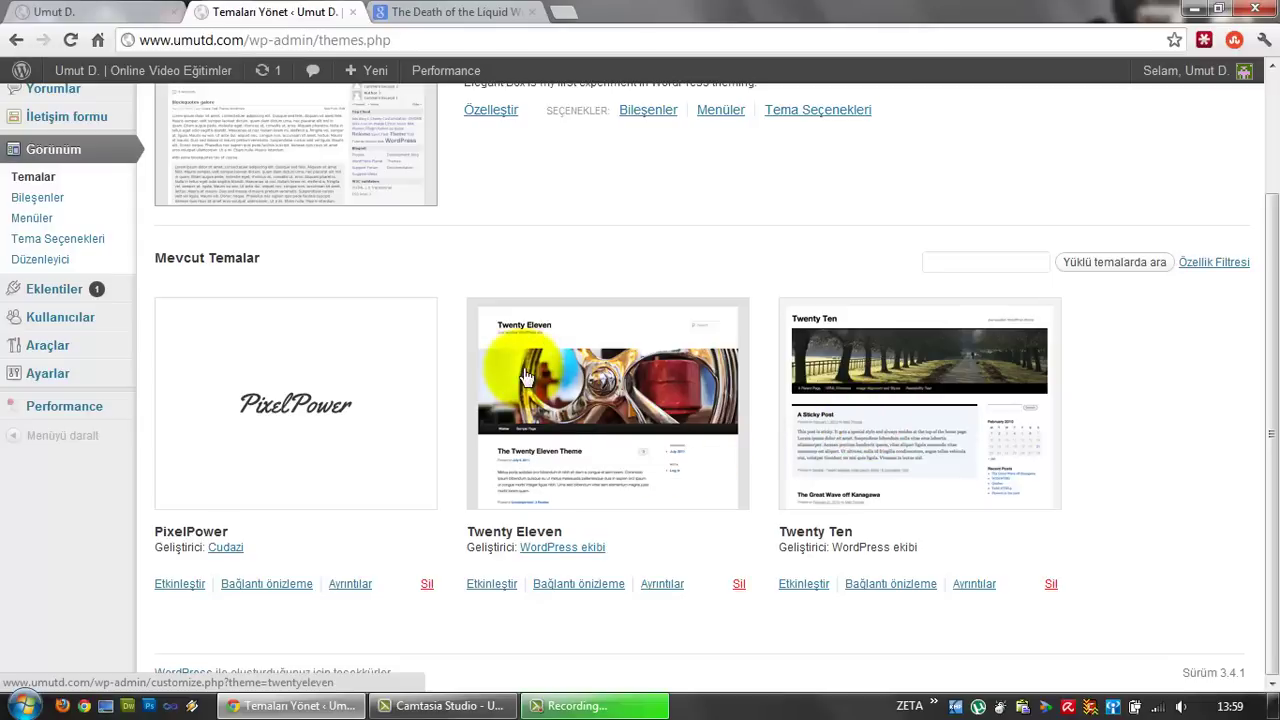
pyautogui.click(564, 586)
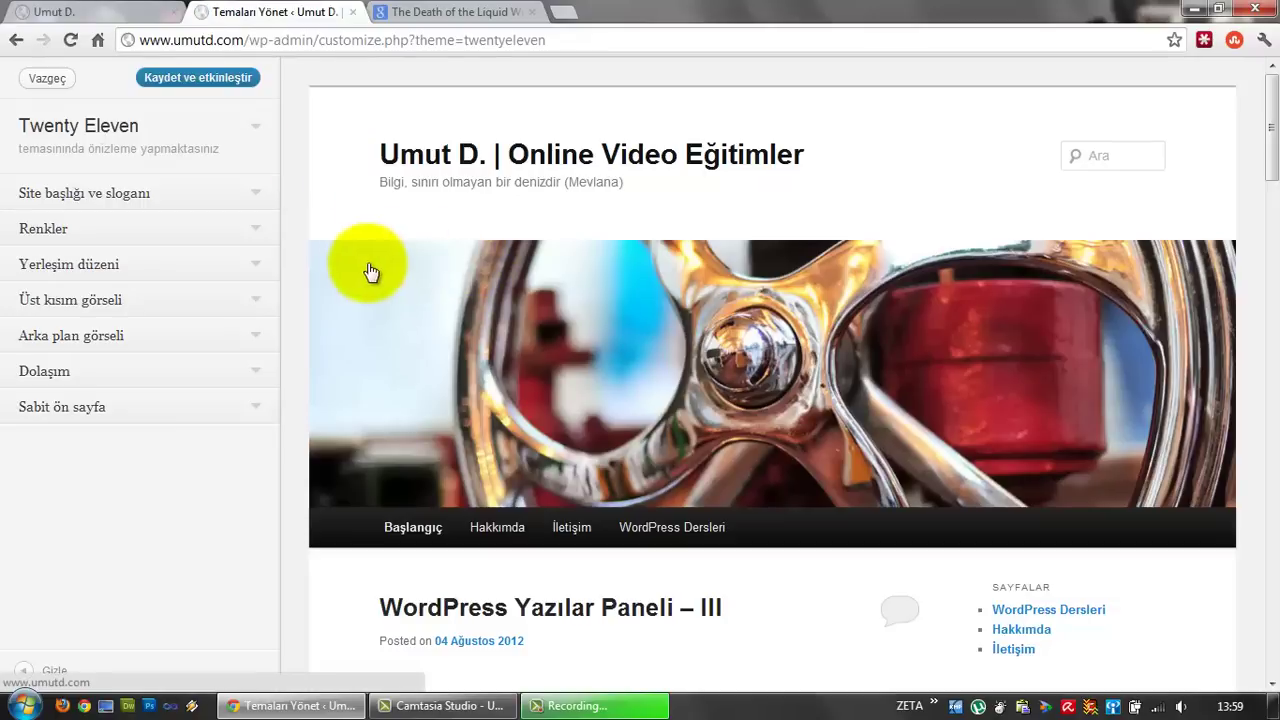
pyautogui.scroll(-2, 296, 298)
pyautogui.scroll(2, 296, 298)
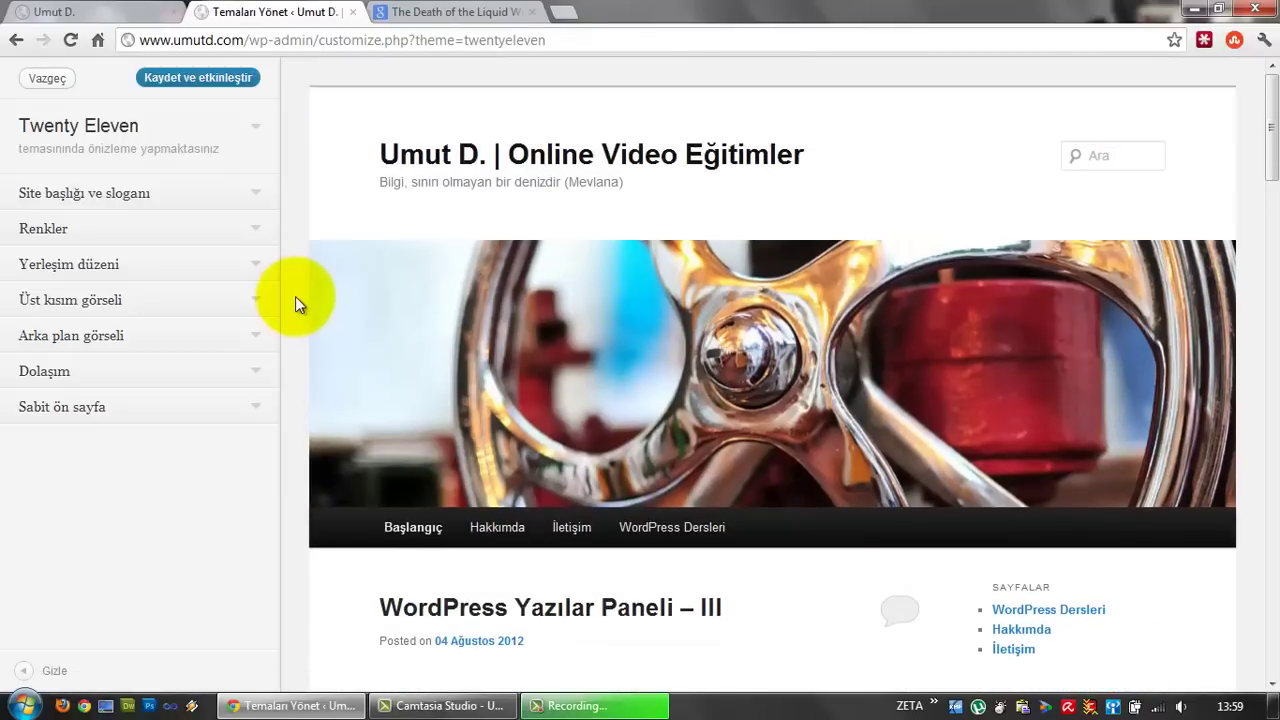
pyautogui.scroll(-1, 296, 298)
pyautogui.scroll(1, 295, 298)
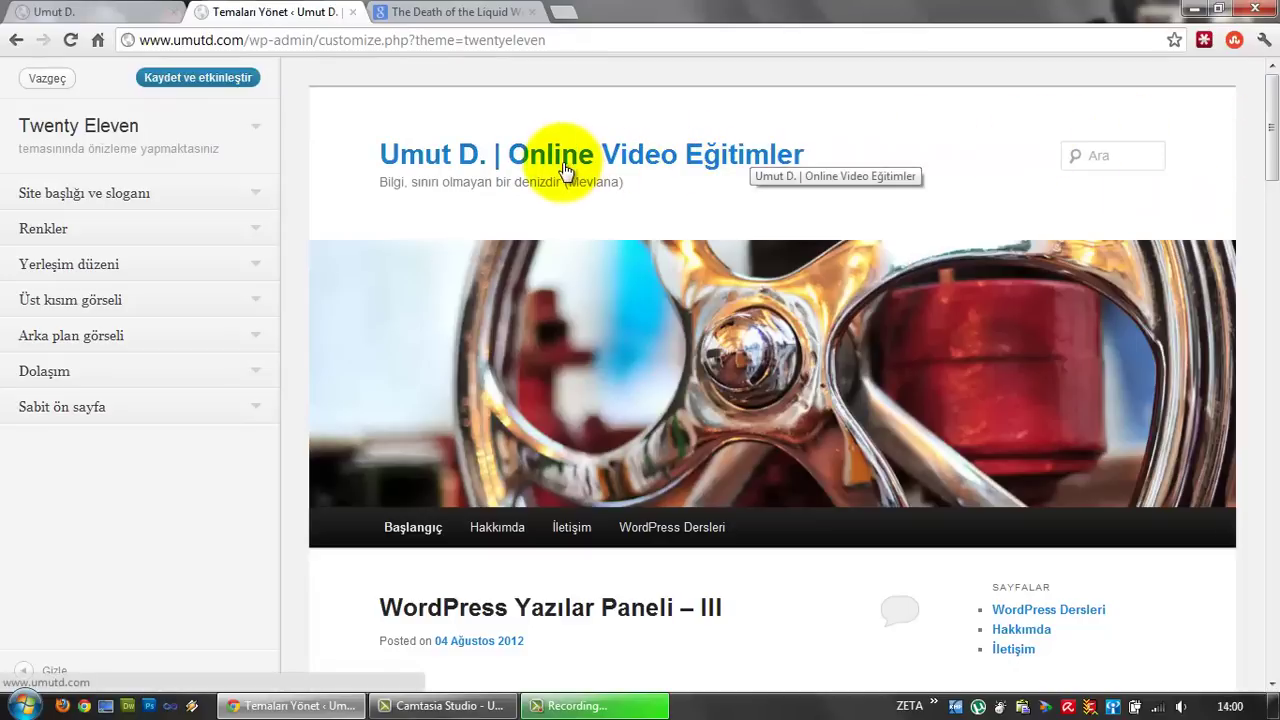
pyautogui.scroll(-1, 929, 240)
pyautogui.scroll(-1, 929, 246)
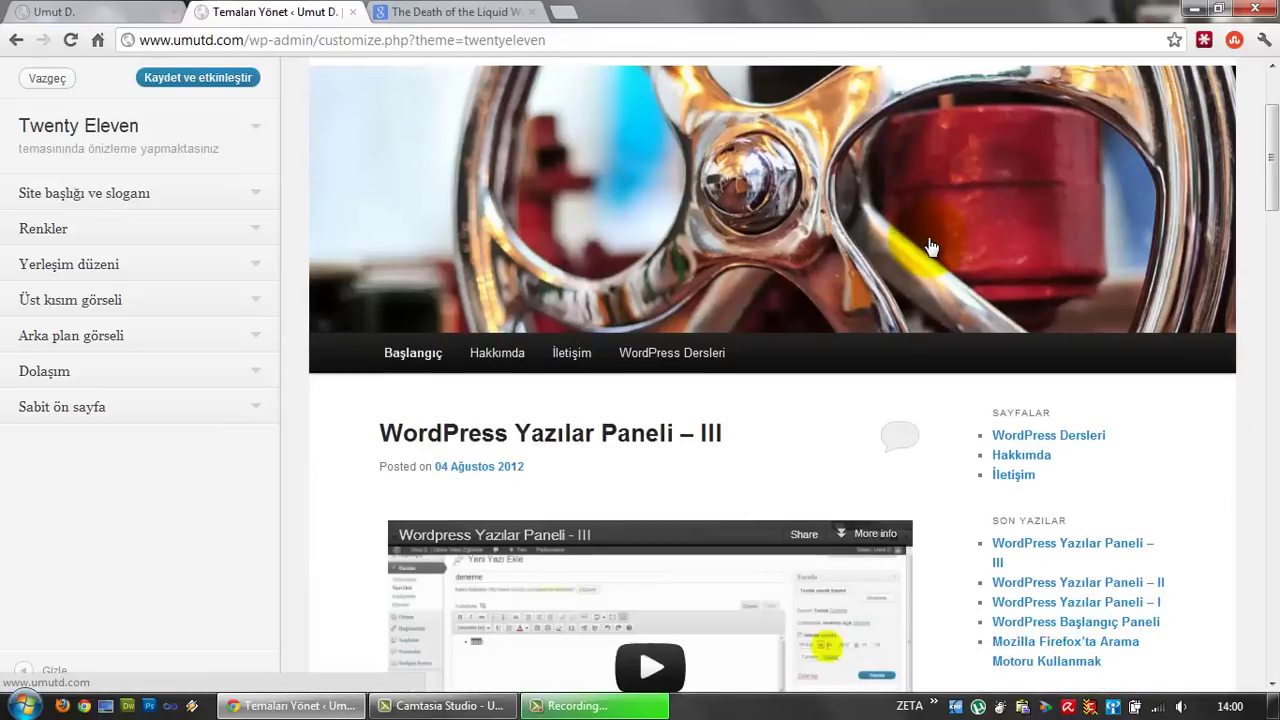
# Review the theme's site title and tagline, colour and layout settings, checking the layout against the previewed page
pyautogui.click(230, 192)
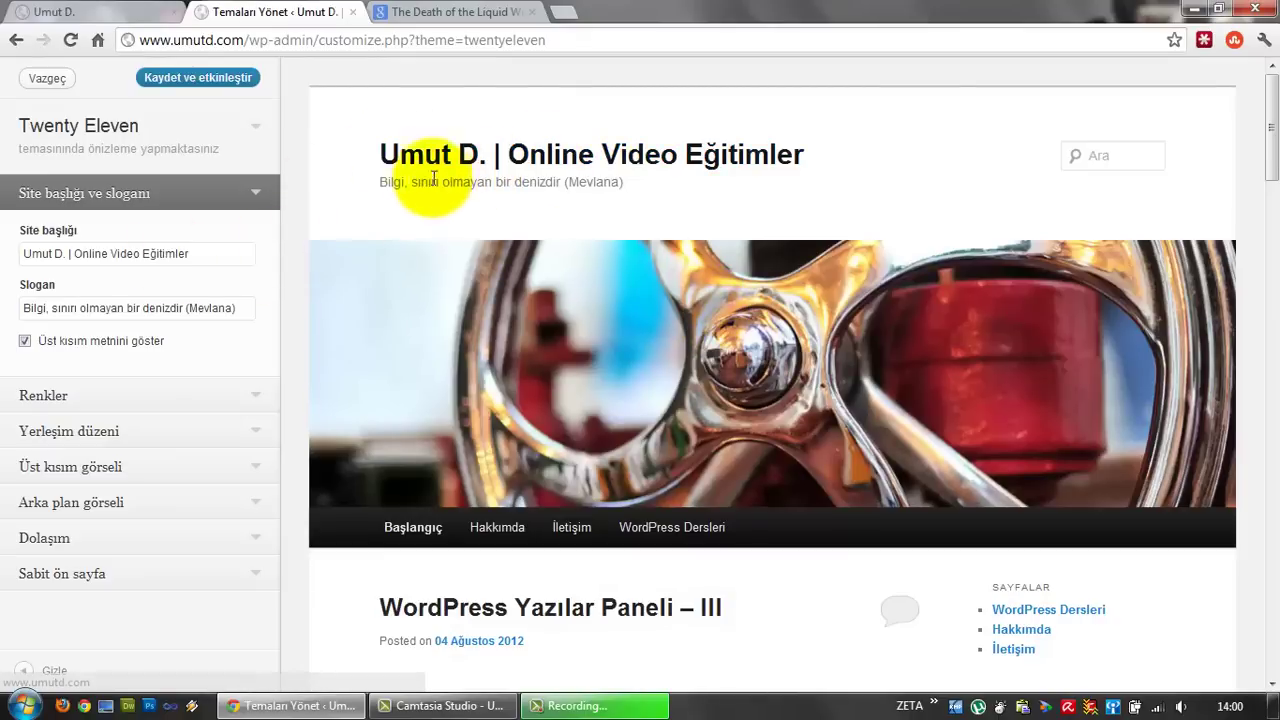
pyautogui.click(258, 192)
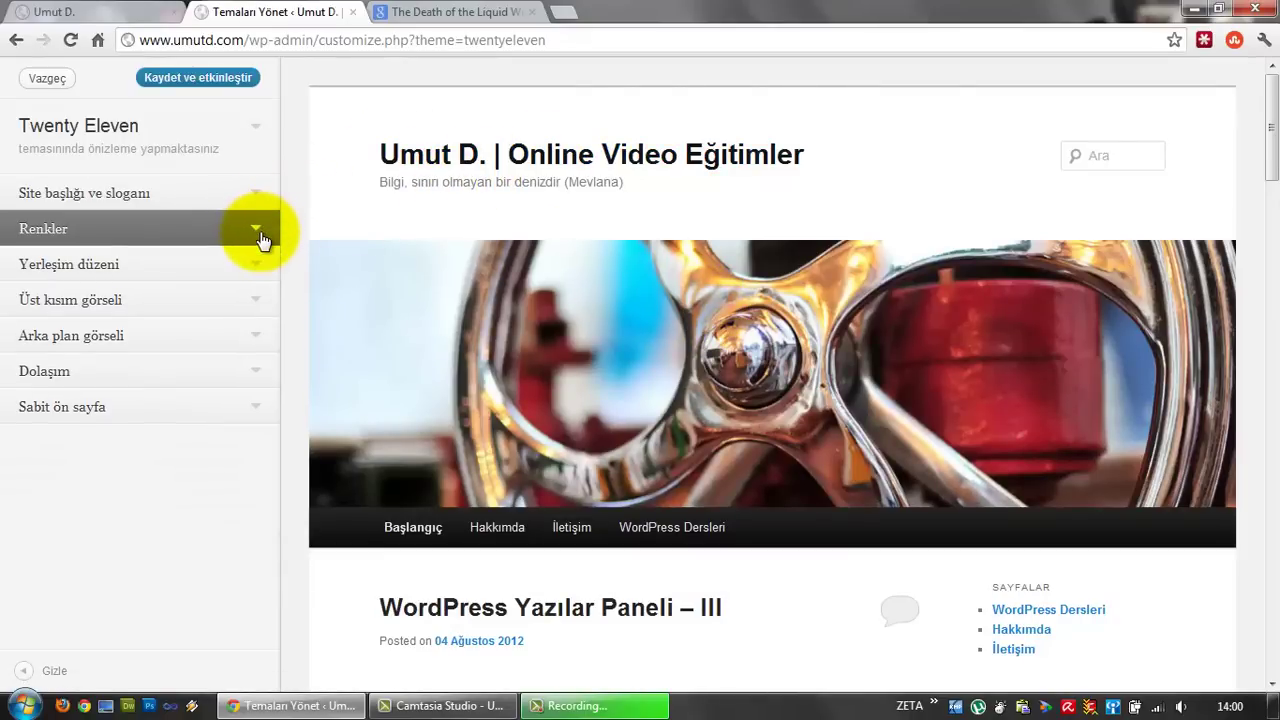
pyautogui.click(259, 235)
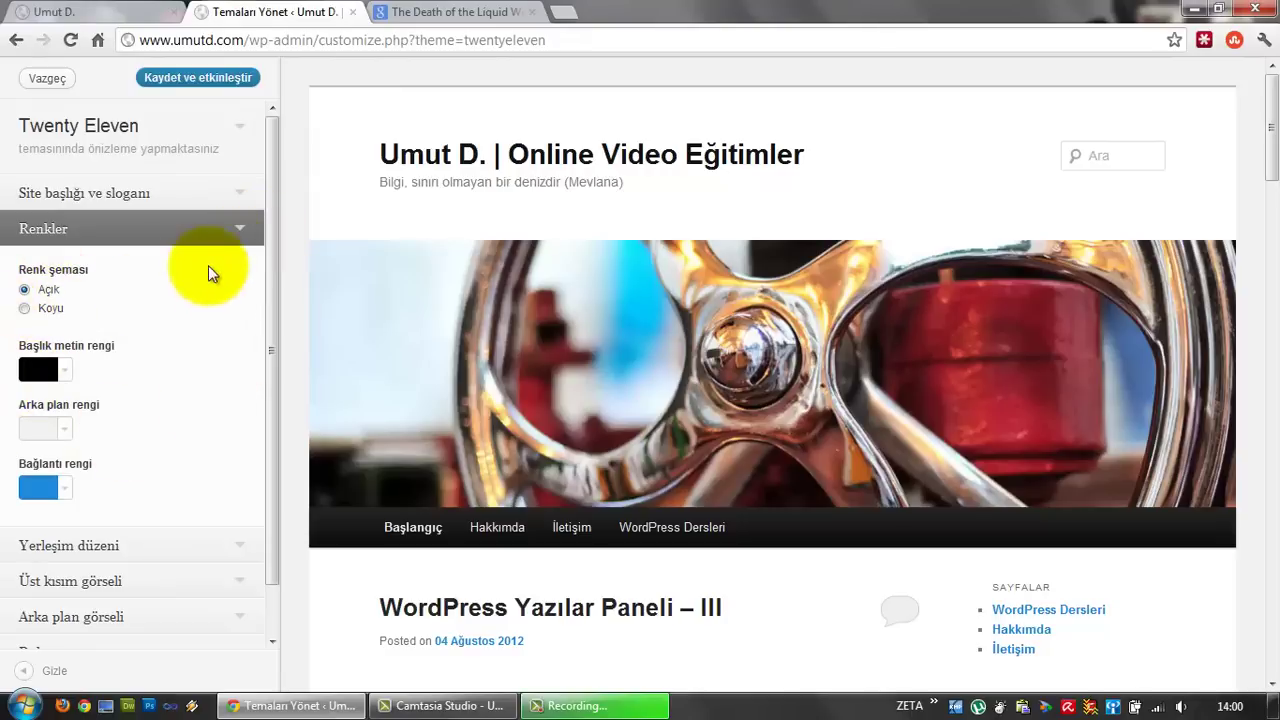
pyautogui.click(249, 235)
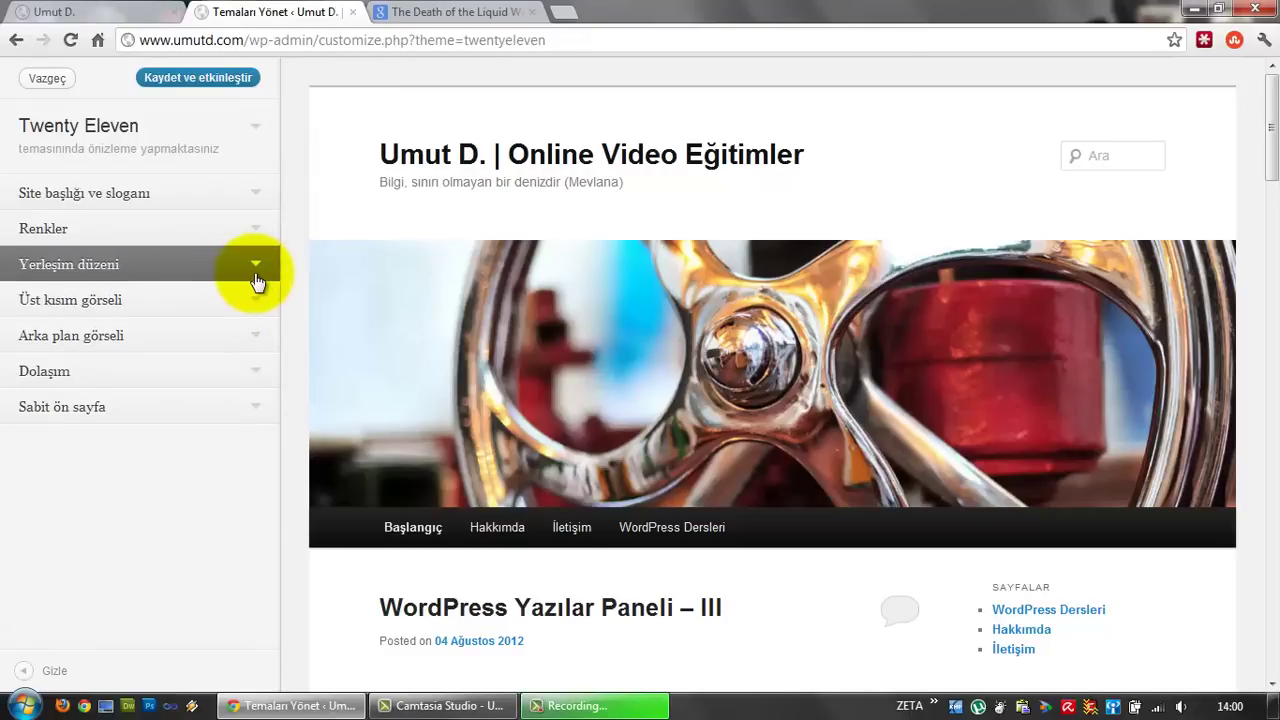
pyautogui.click(258, 278)
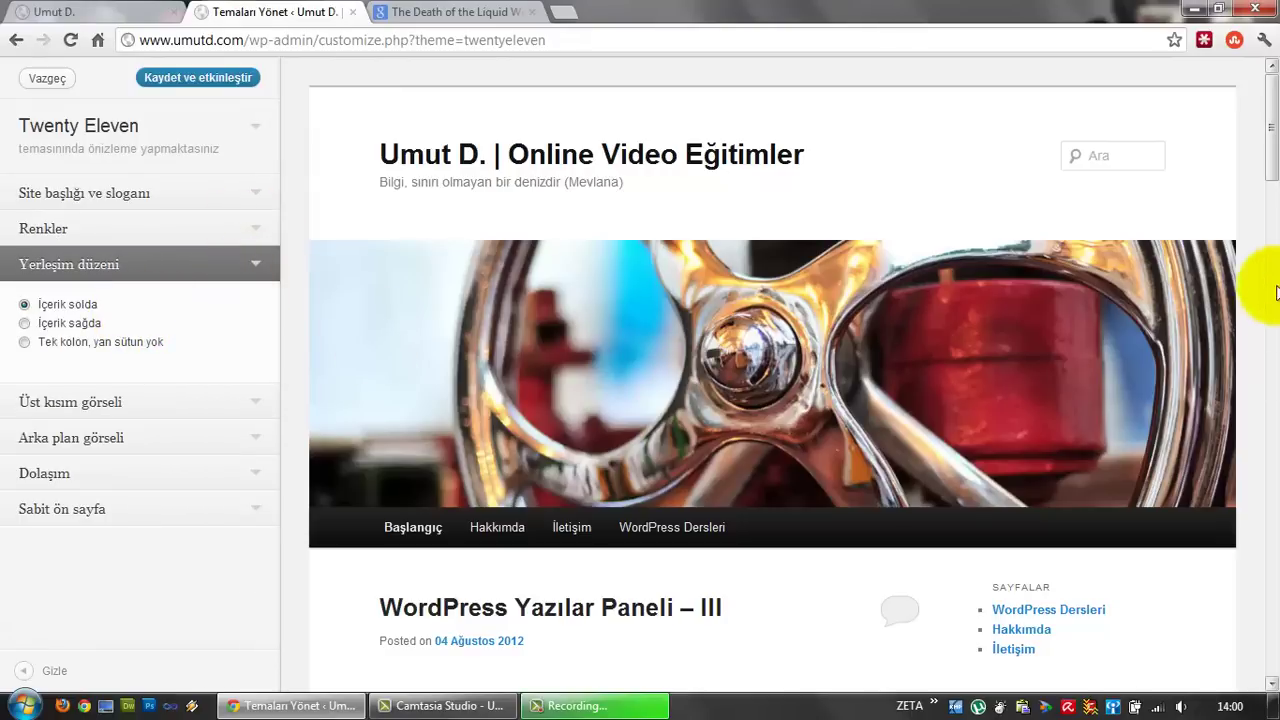
pyautogui.moveTo(1270, 166); pyautogui.dragTo(1270, 262)
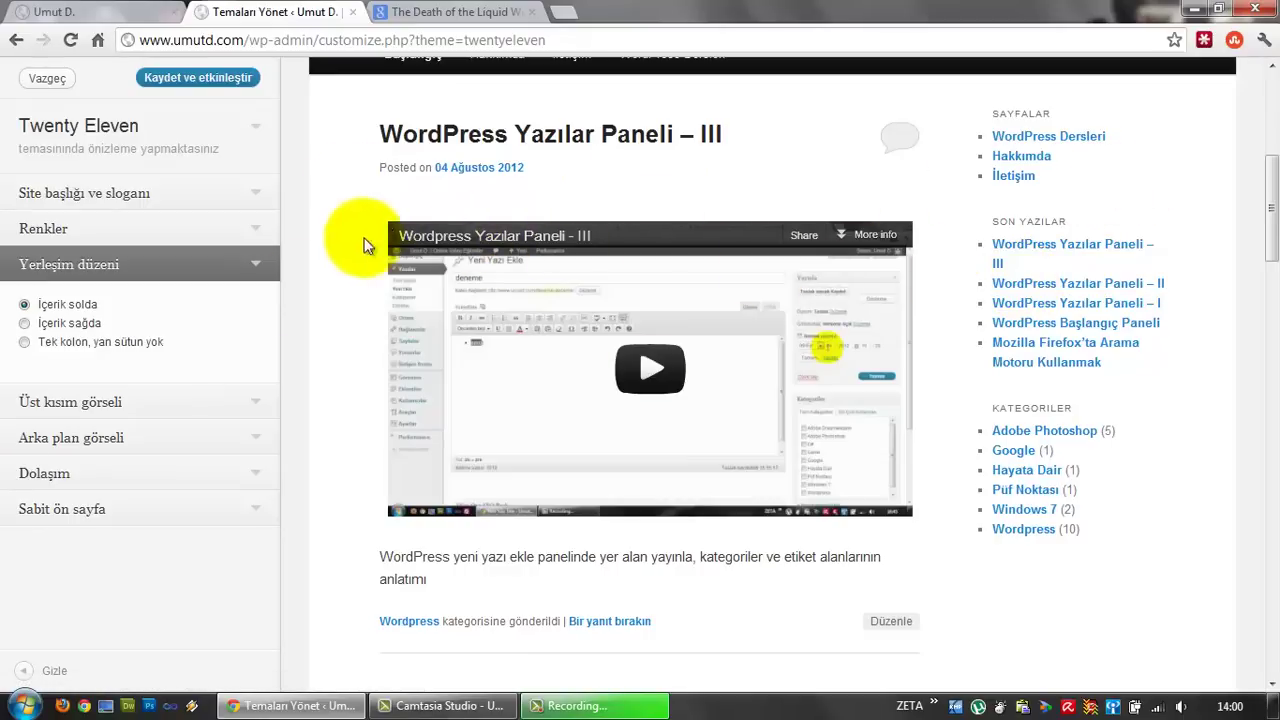
# Expand the header image settings and browse the default header images supplied with the theme
pyautogui.click(242, 397)
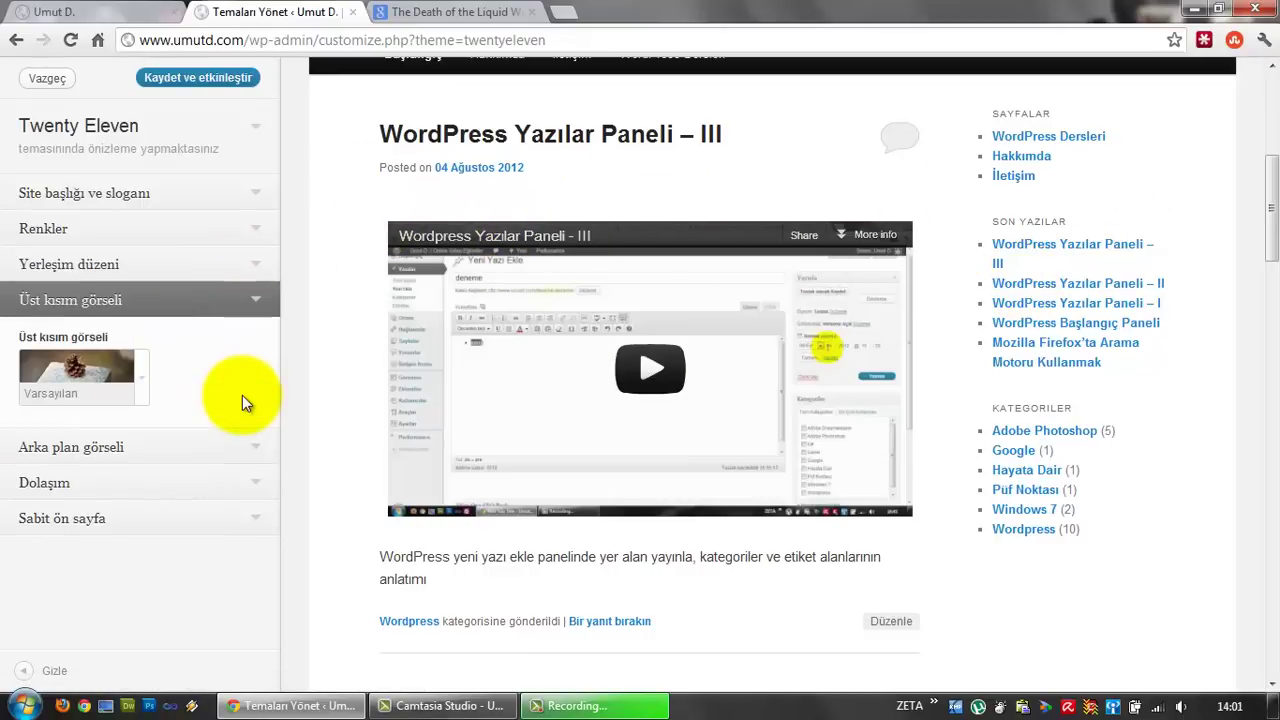
pyautogui.scroll(3, 645, 307)
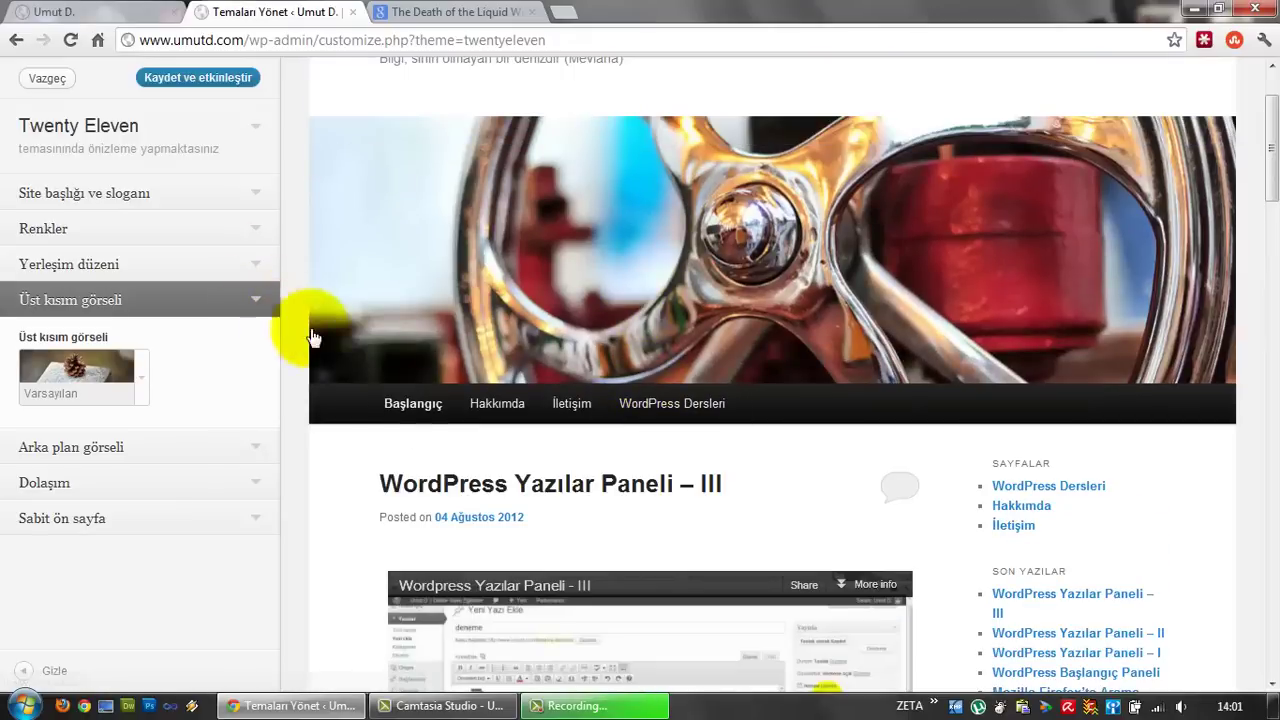
pyautogui.click(143, 377)
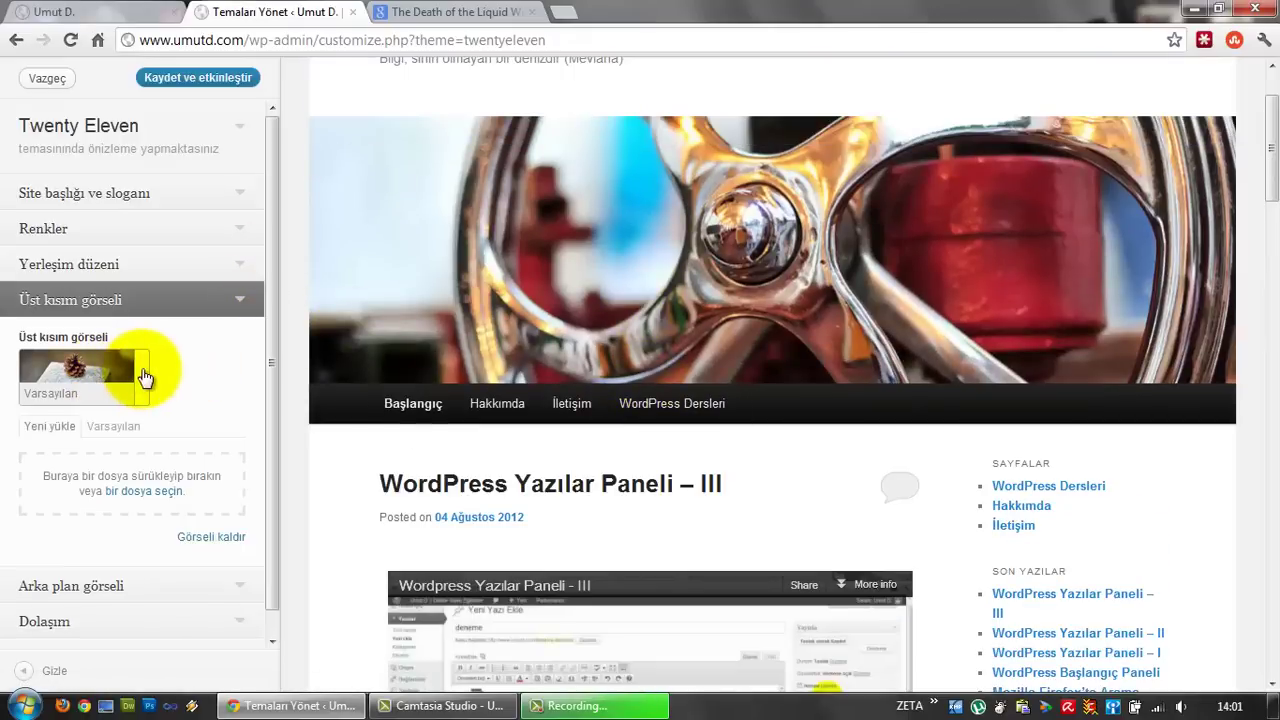
pyautogui.click(112, 428)
pyautogui.scroll(-2, 252, 476)
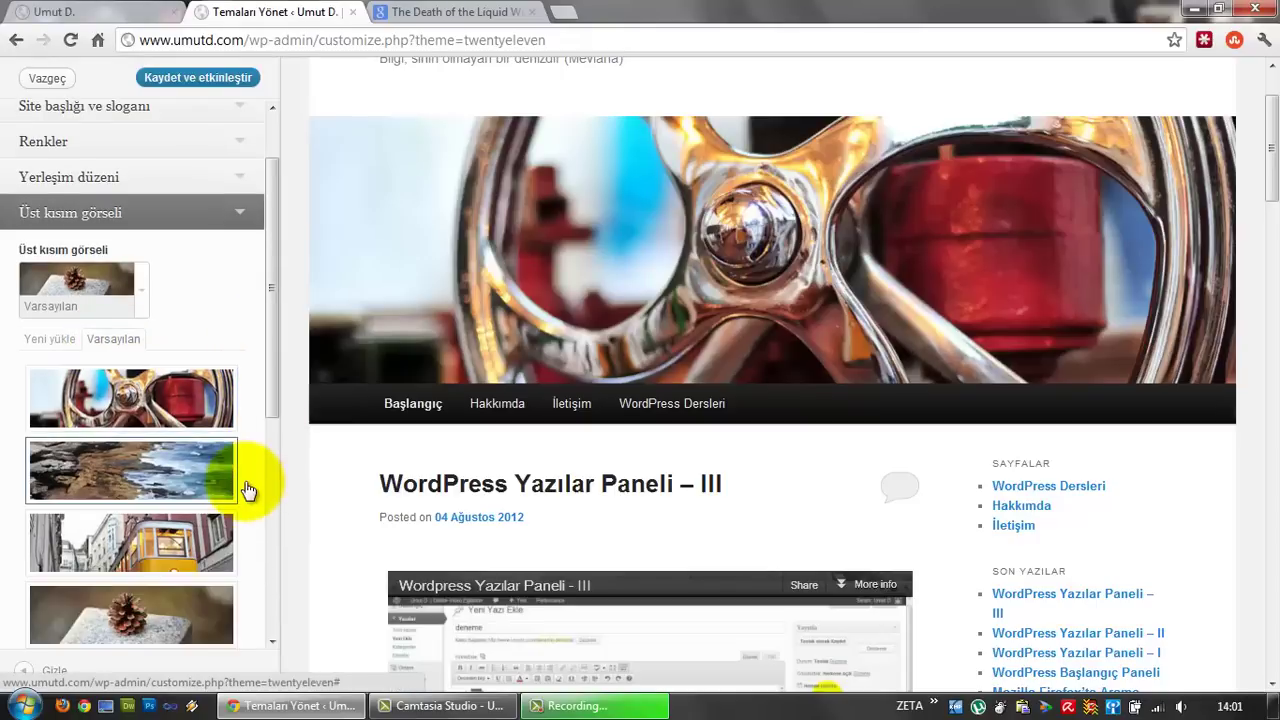
pyautogui.scroll(-8, 225, 465)
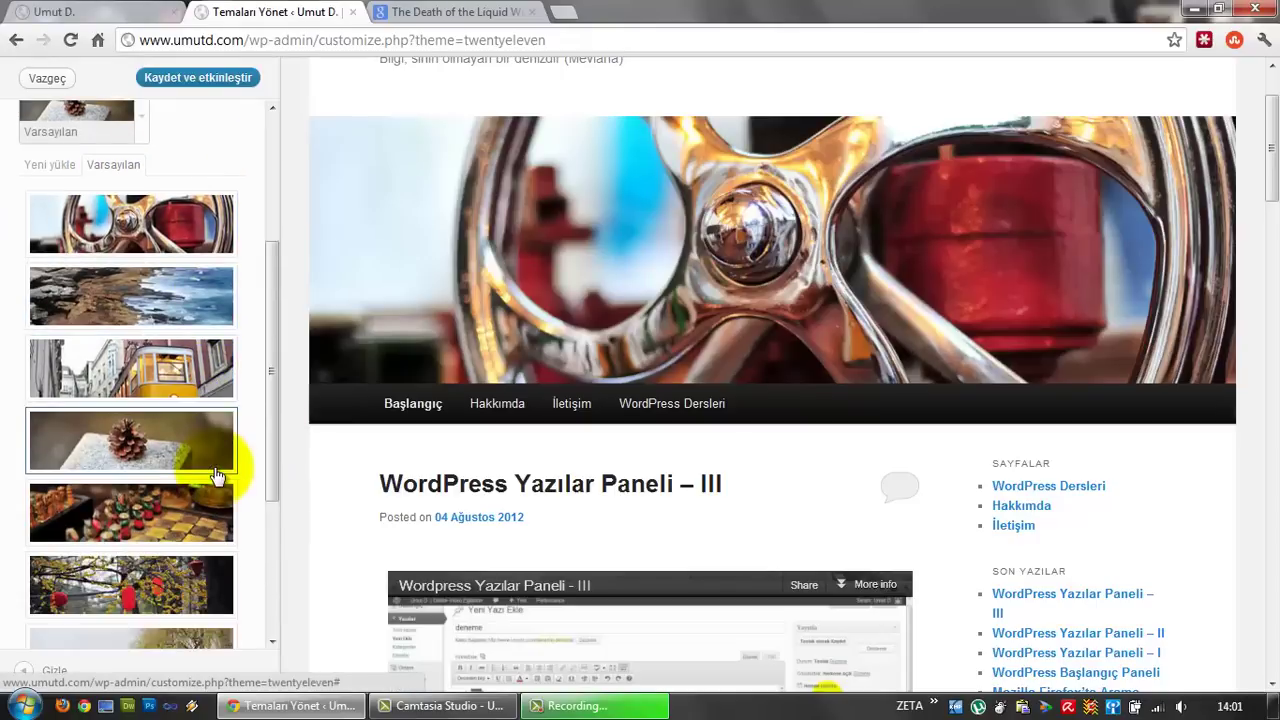
pyautogui.scroll(10, 218, 470)
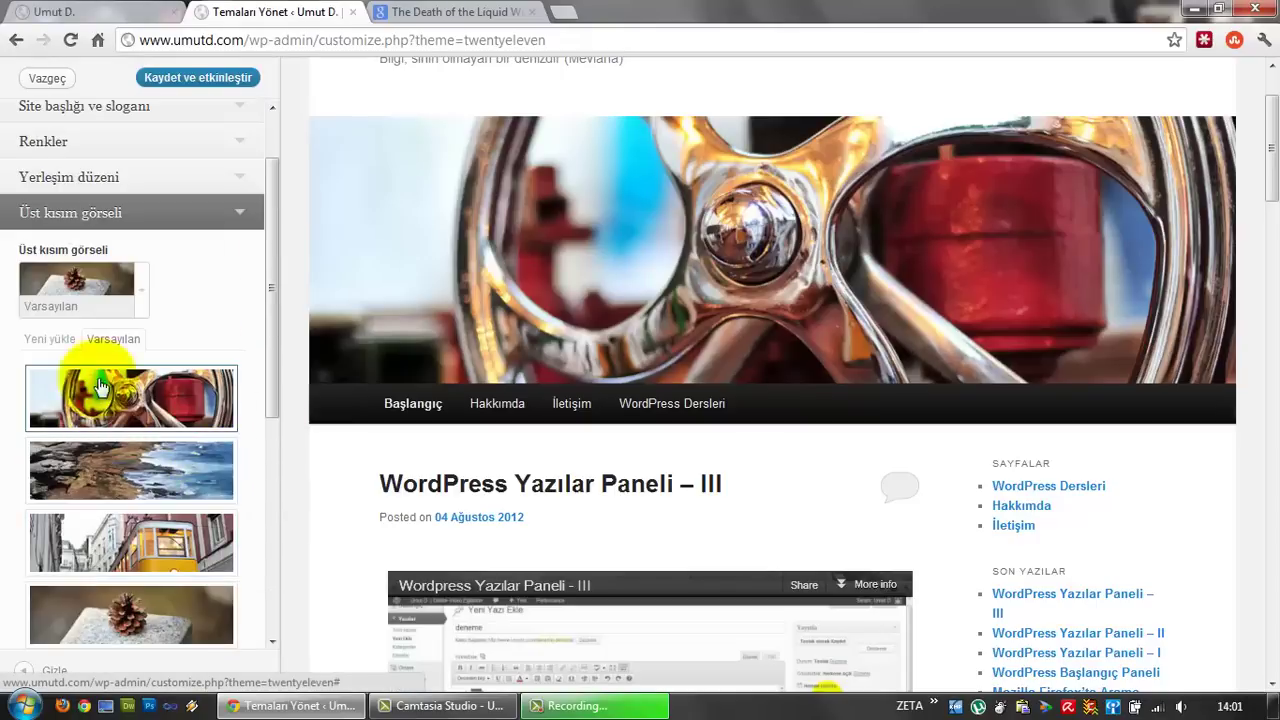
# Compare the option for uploading a new header image with the set of default header images
pyautogui.click(55, 340)
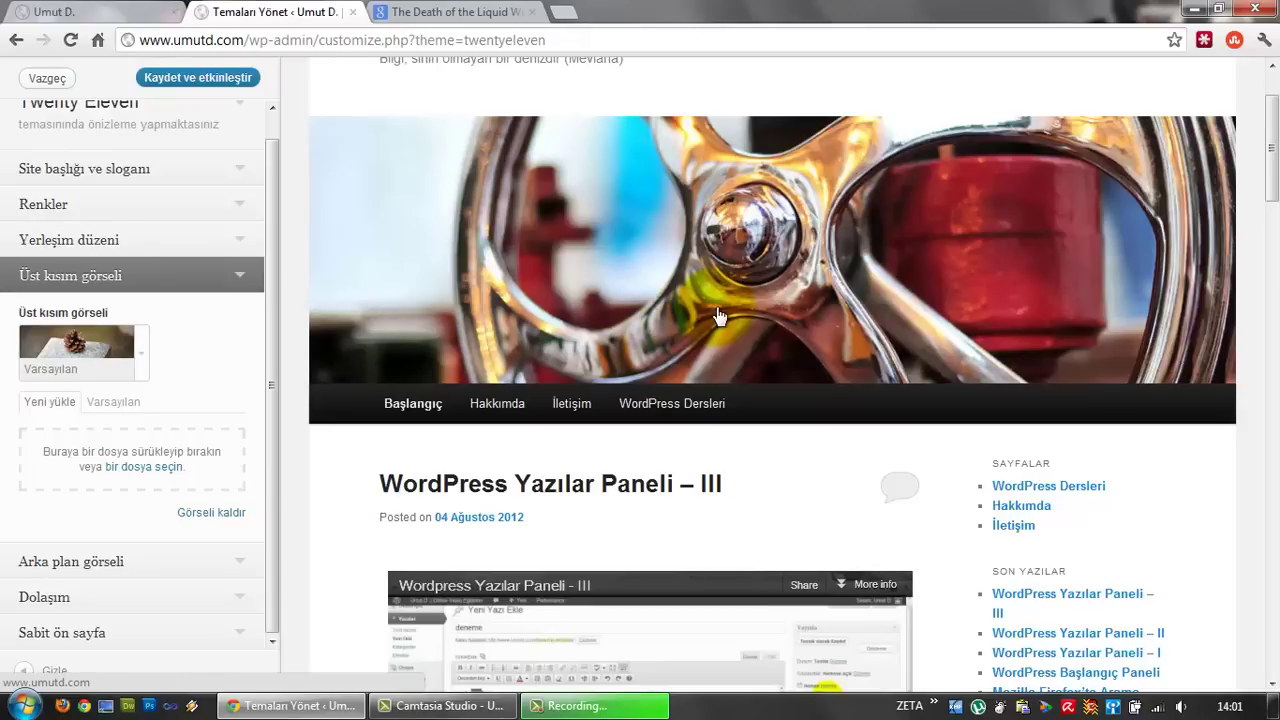
pyautogui.click(115, 403)
pyautogui.scroll(-5, 125, 420)
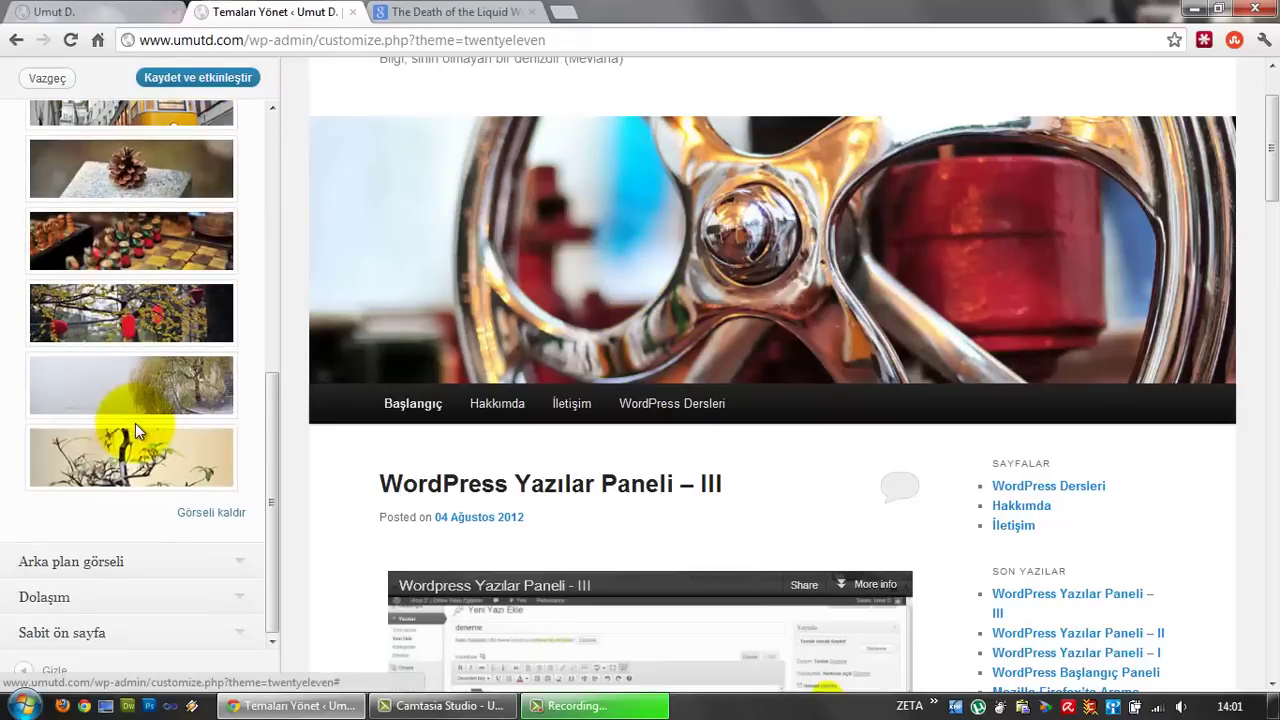
pyautogui.scroll(3, 160, 445)
pyautogui.click(188, 465)
pyautogui.scroll(3, 150, 450)
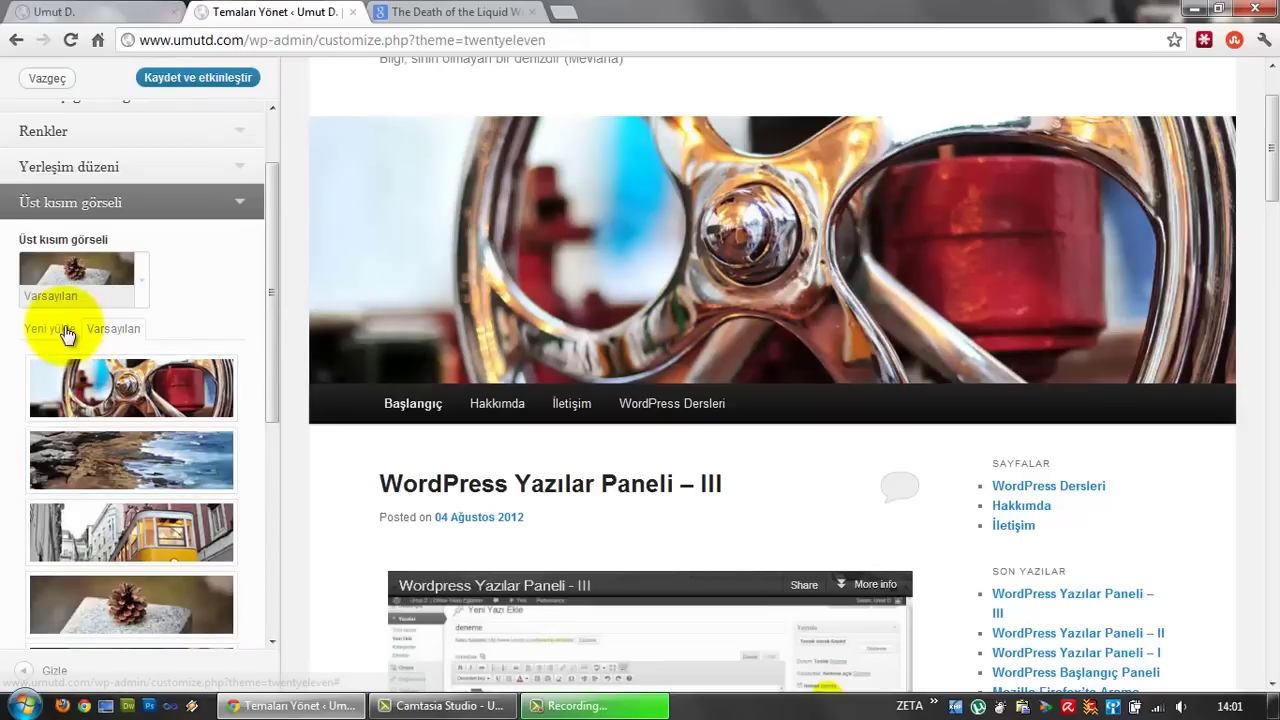
pyautogui.click(58, 332)
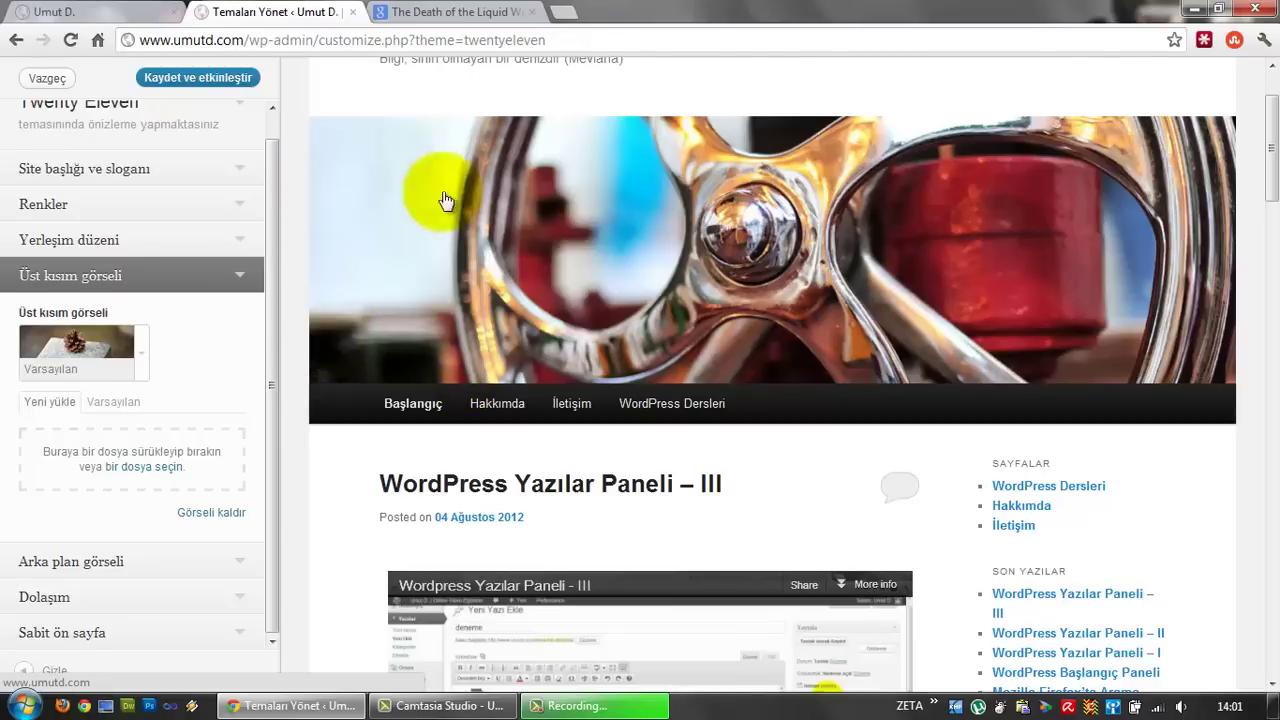
# Close the header image settings, expand the background image settings and inspect the background along the previewed page
pyautogui.click(246, 275)
pyautogui.click(250, 334)
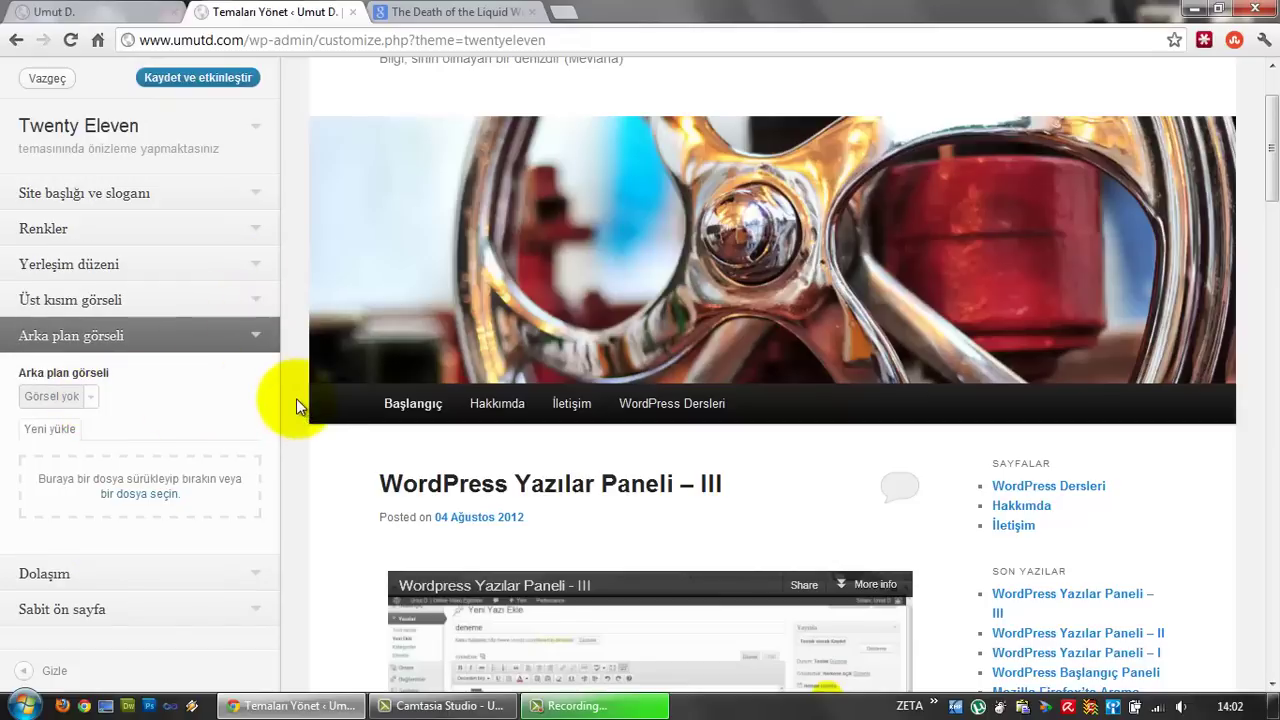
pyautogui.scroll(-8, 295, 393)
pyautogui.scroll(5, 295, 393)
pyautogui.scroll(-3, 295, 393)
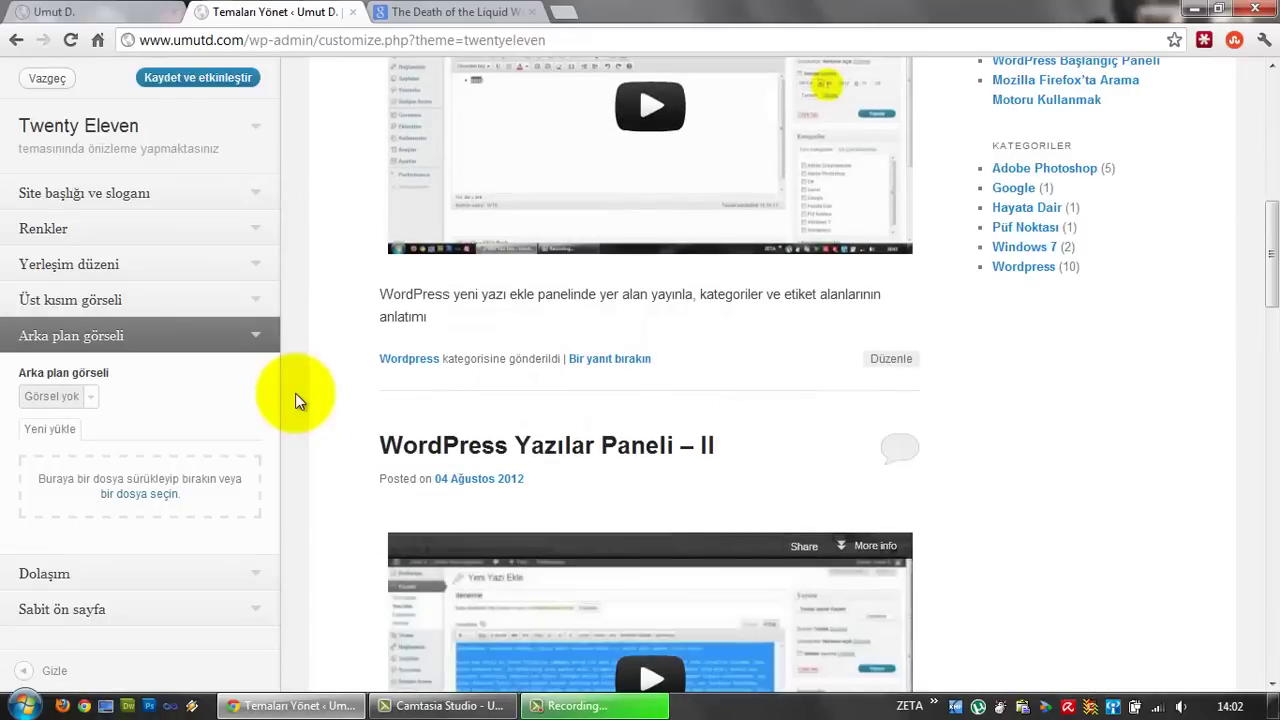
pyautogui.scroll(-1, 295, 393)
# Expand the navigation settings, check the primary menu choices and examine the navigation bar in the preview
pyautogui.click(234, 569)
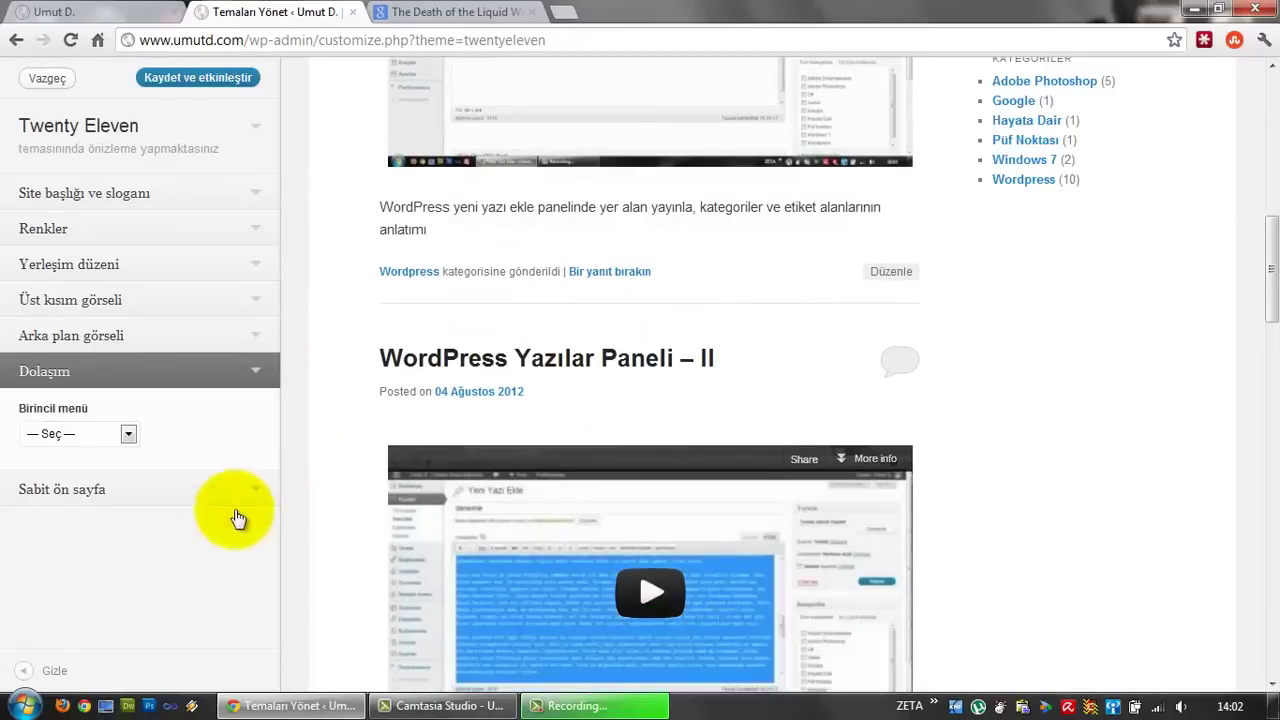
pyautogui.click(127, 434)
pyautogui.click(302, 460)
pyautogui.scroll(5, 302, 462)
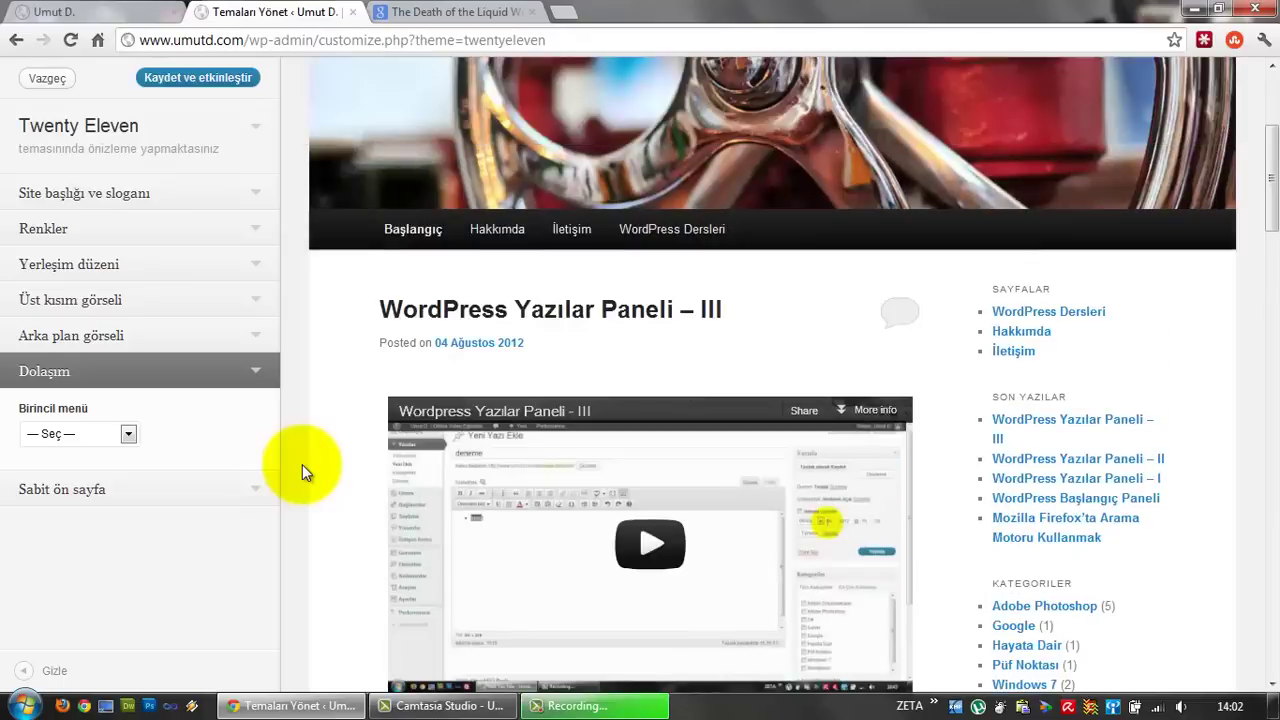
pyautogui.scroll(2, 302, 464)
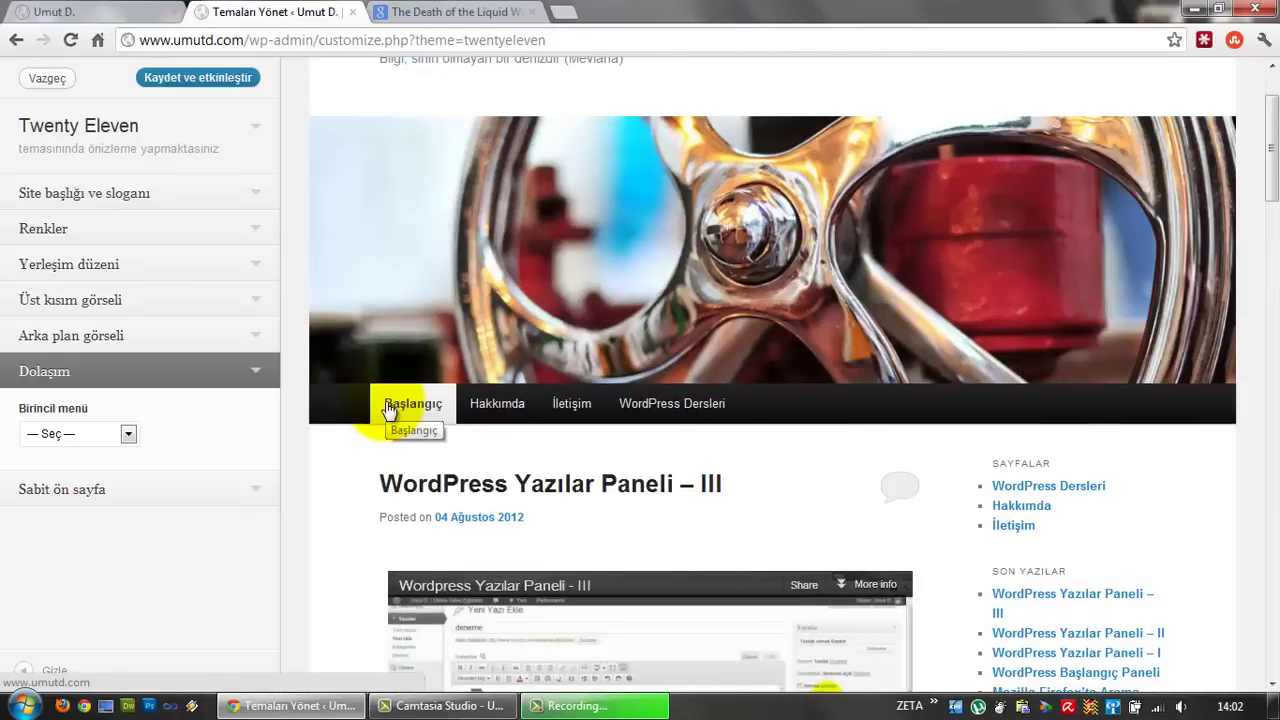
# Compare the current site's home page with the previewed navigation bar and recheck the available primary menu choices
pyautogui.click(95, 14)
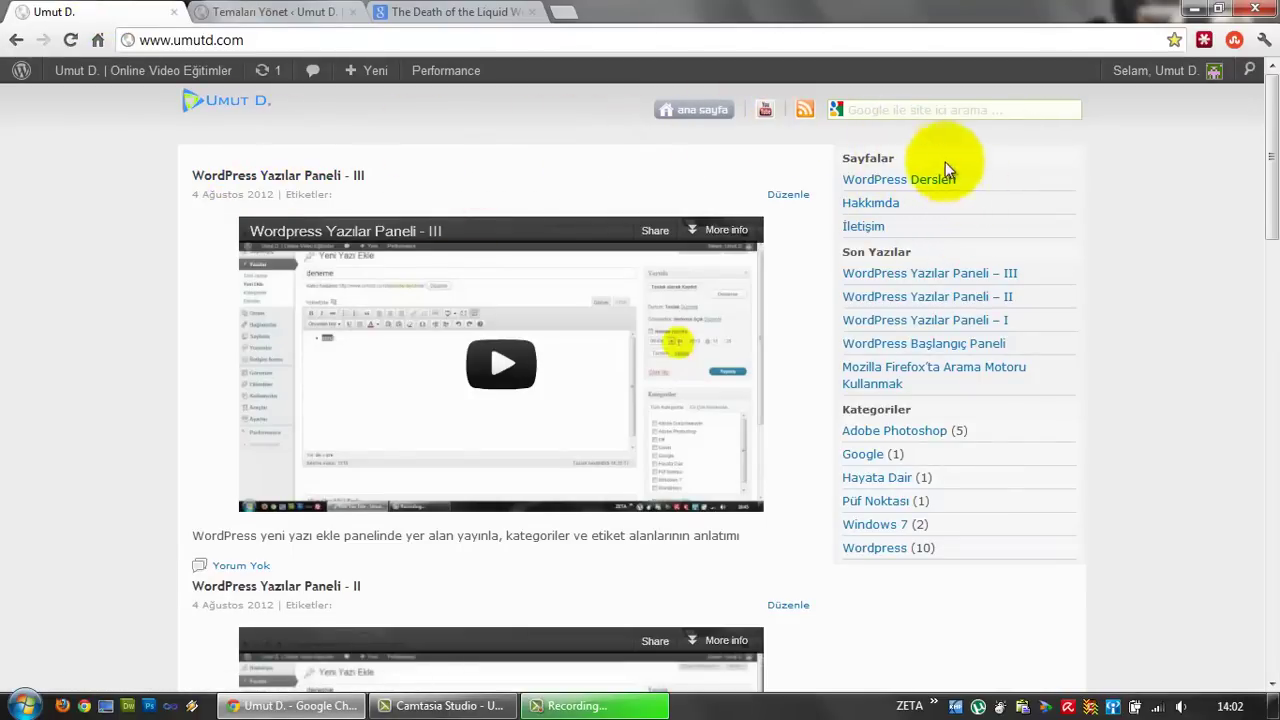
pyautogui.click(274, 12)
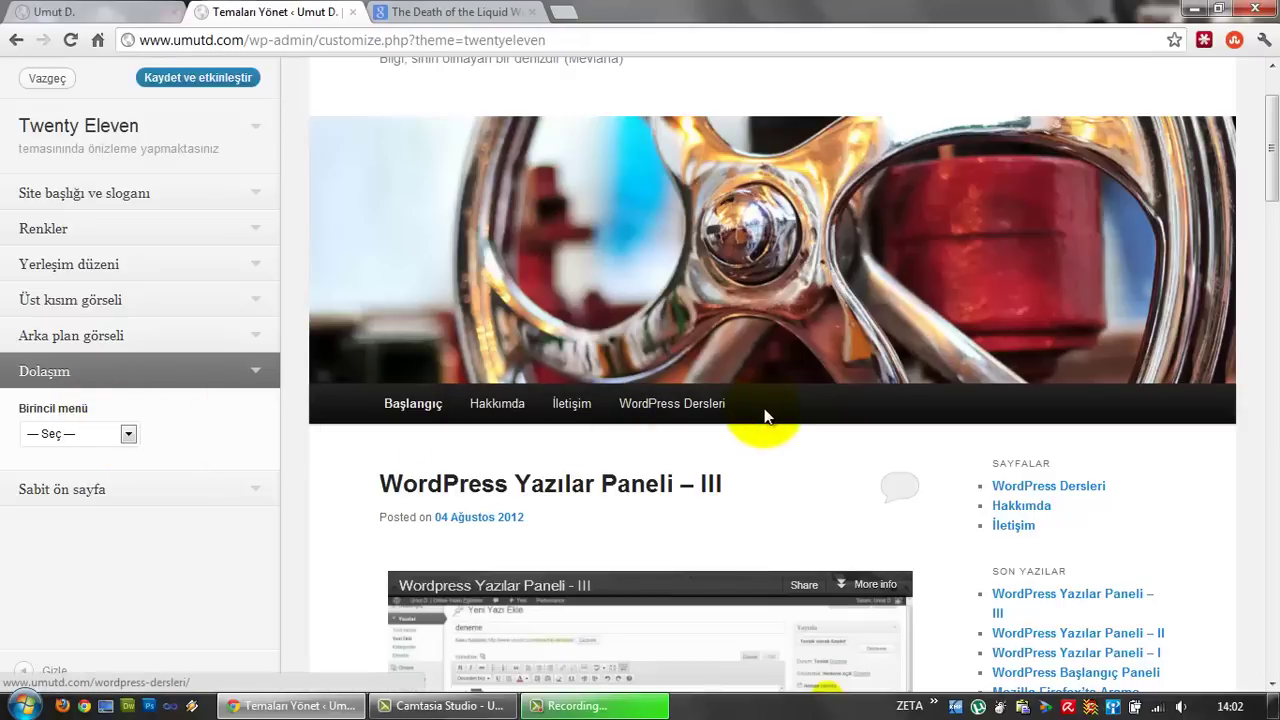
pyautogui.click(62, 438)
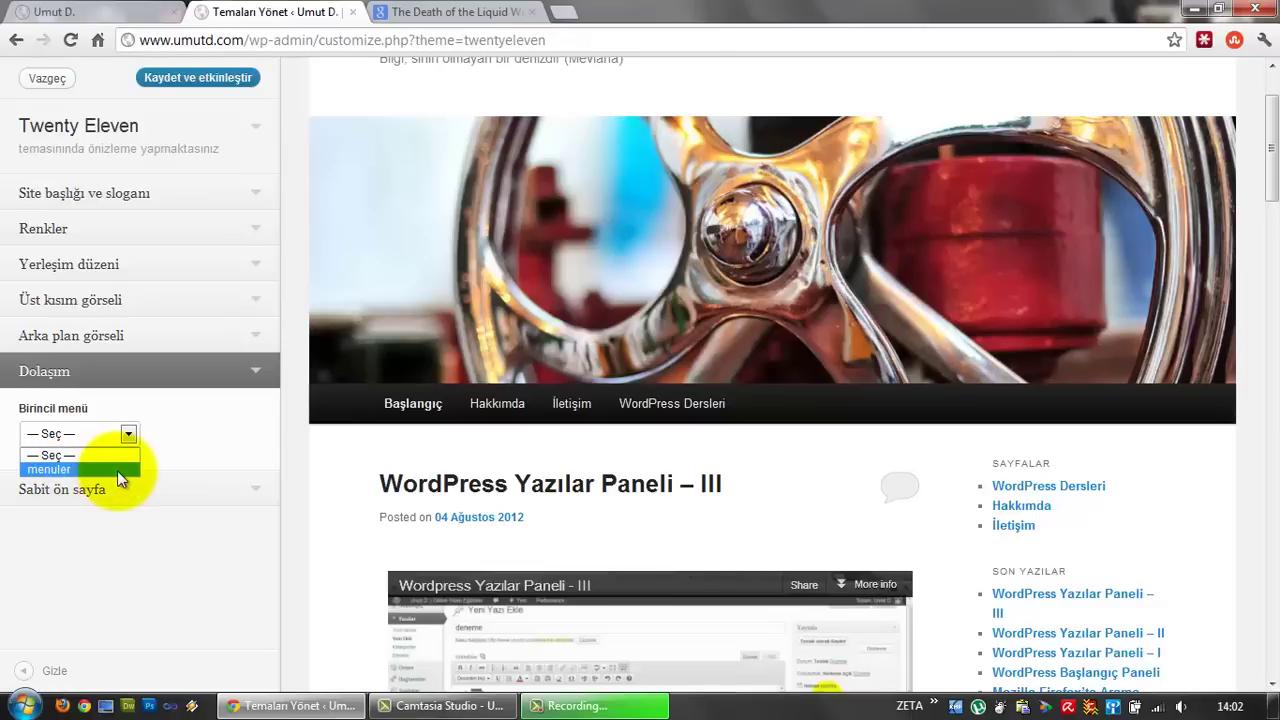
pyautogui.click(40, 11)
pyautogui.click(253, 14)
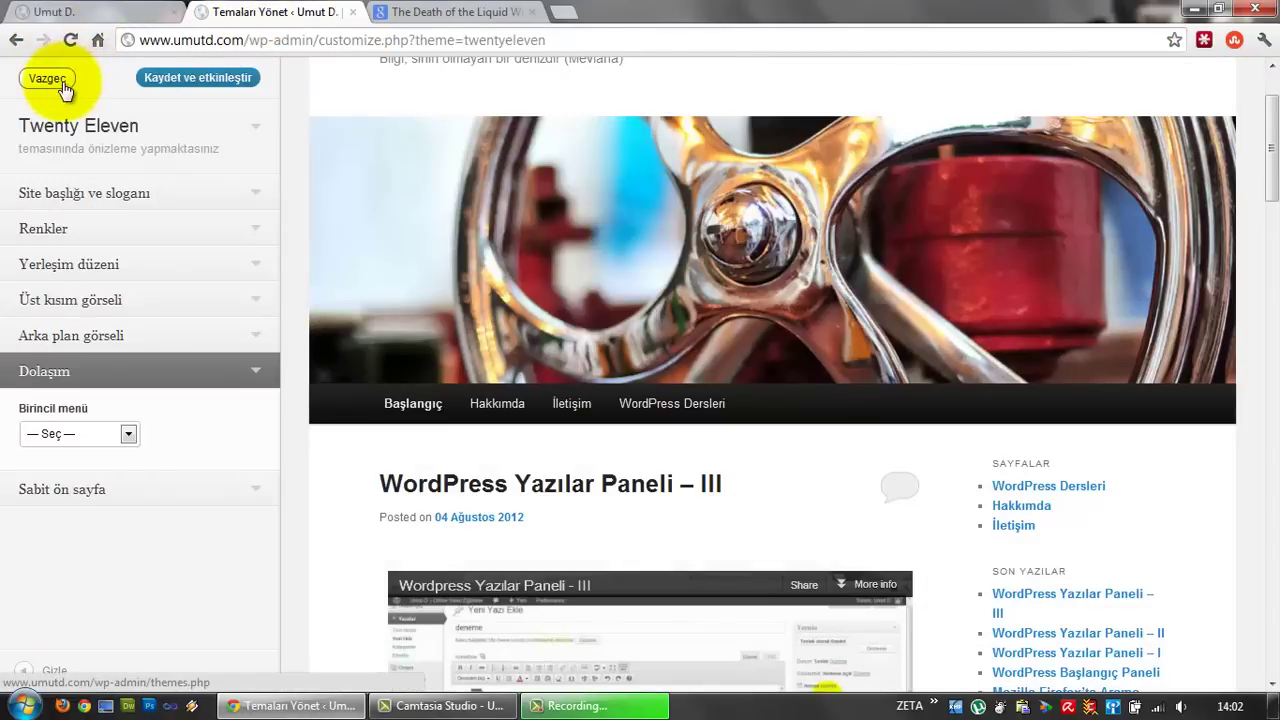
pyautogui.click(80, 440)
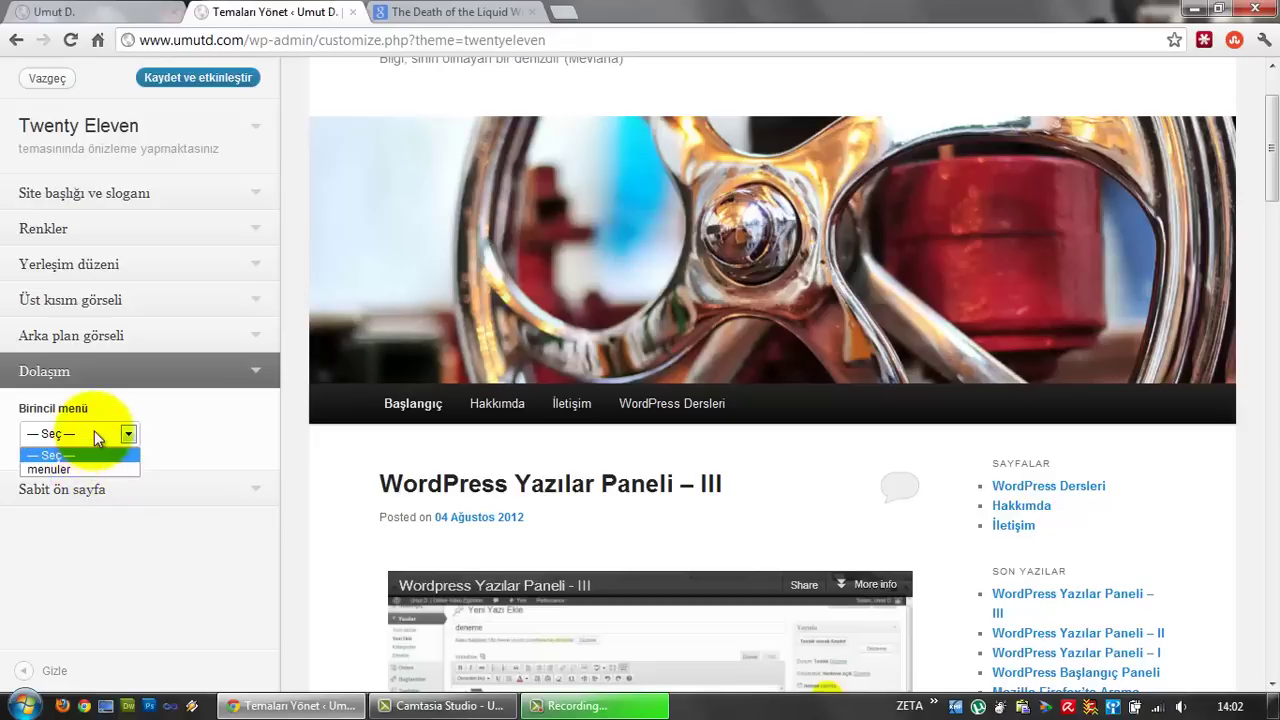
pyautogui.click(128, 434)
# Expand the static front page settings and examine how the latest posts are laid out in the preview
pyautogui.click(237, 490)
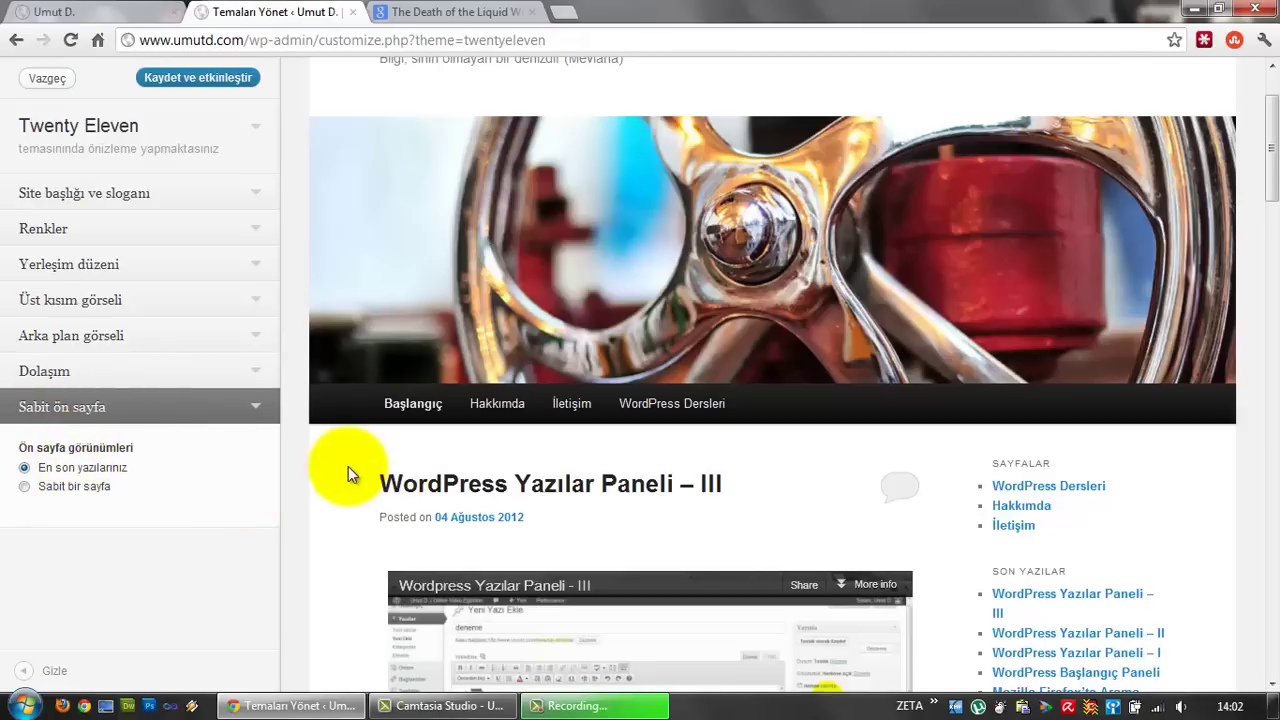
pyautogui.scroll(-3, 341, 489)
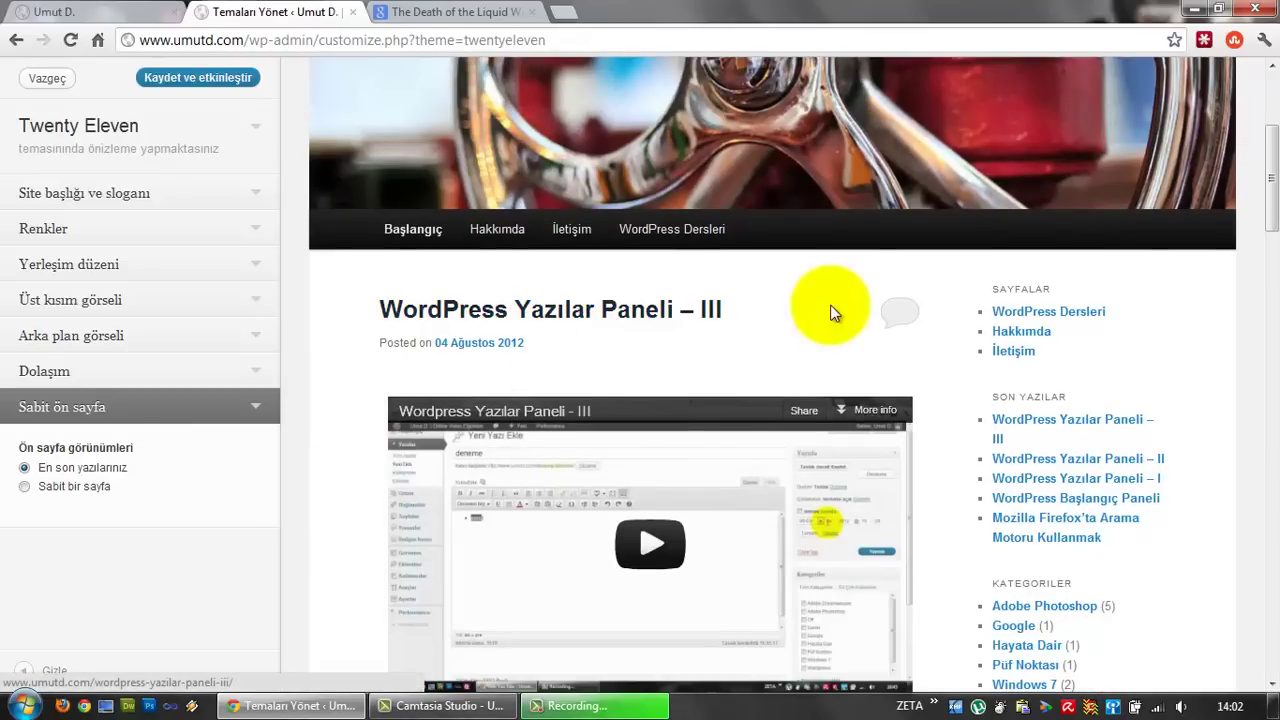
pyautogui.scroll(-5, 790, 312)
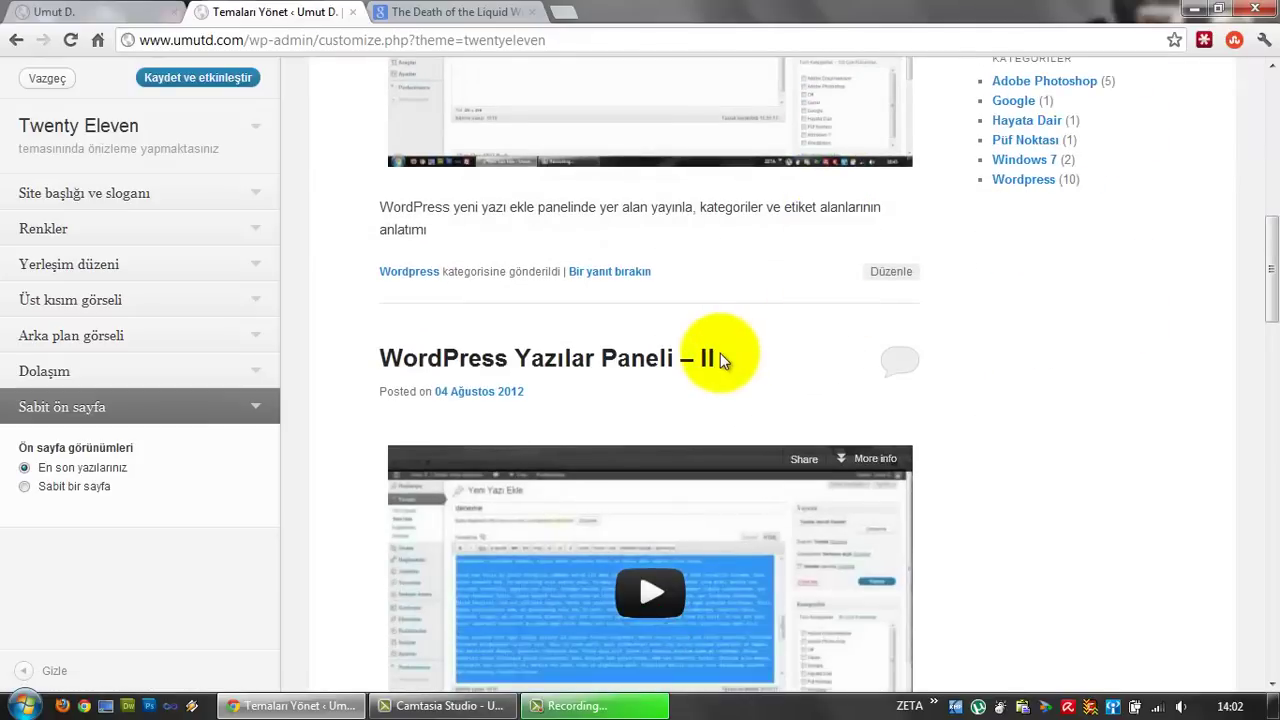
pyautogui.scroll(3, 720, 353)
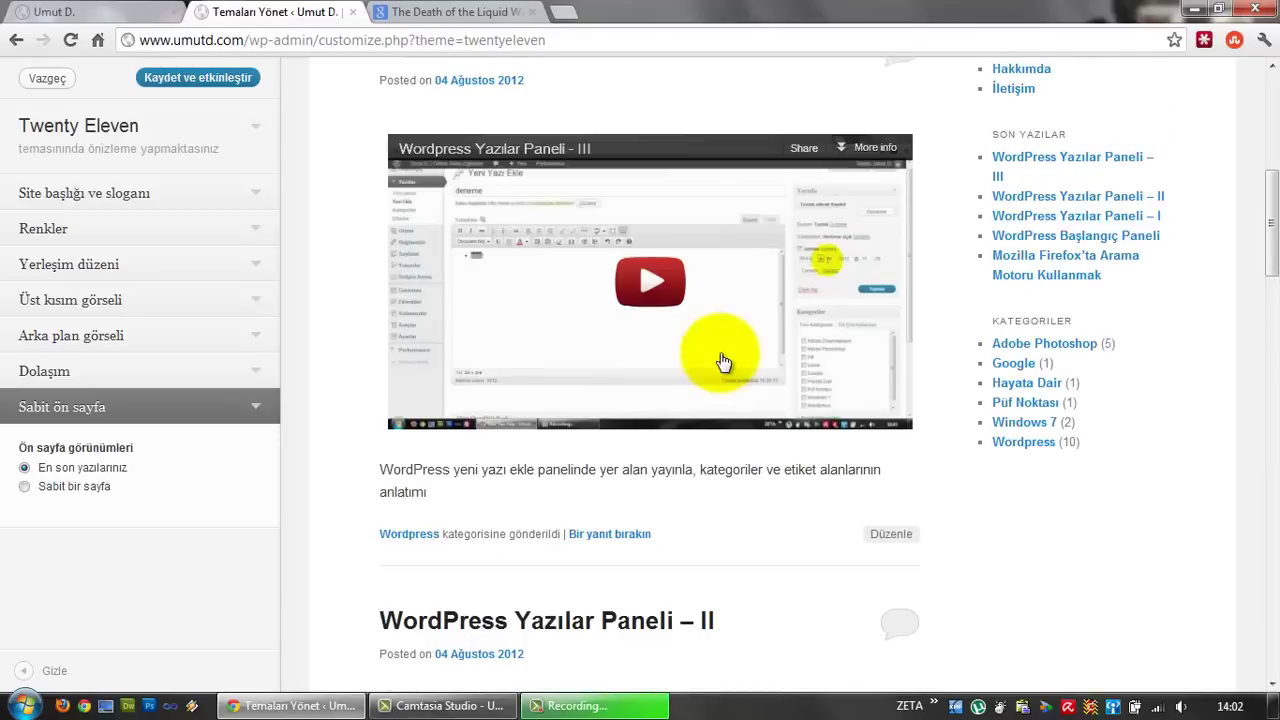
# Set the front page to display the static page Wordpress Dersleri and examine its navigation bar and lesson list in the preview
pyautogui.scroll(2, 724, 361)
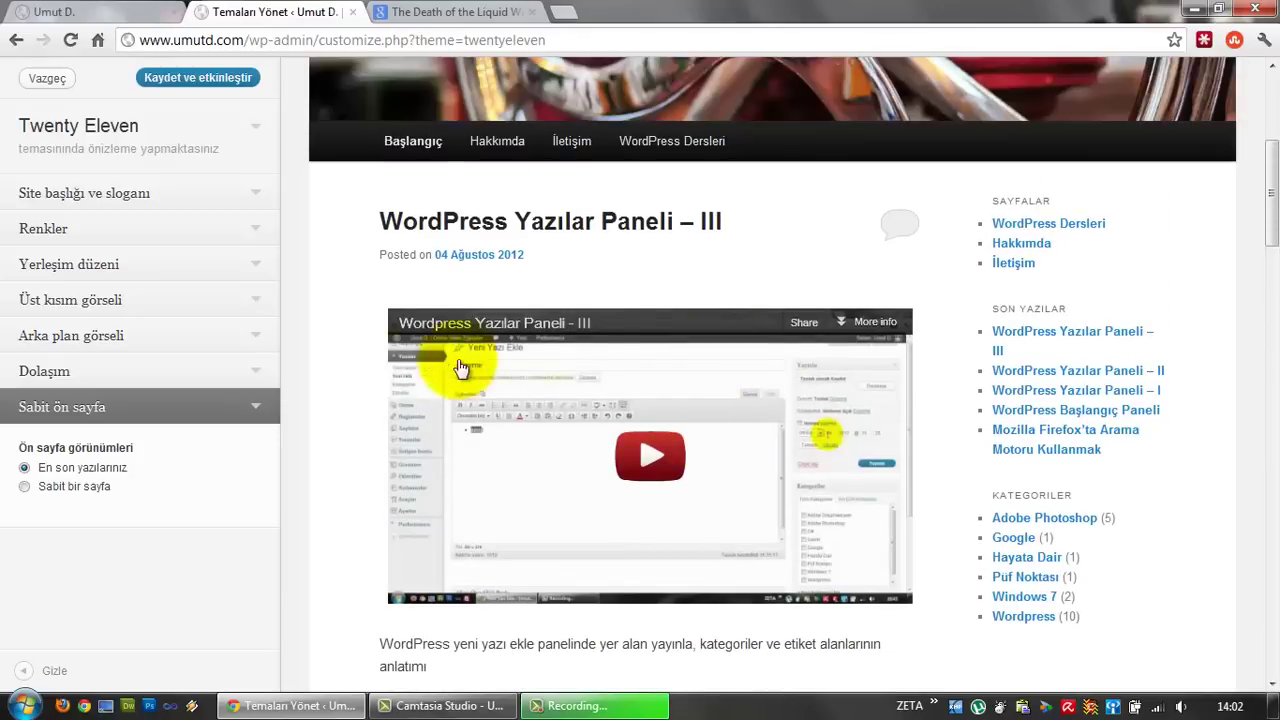
pyautogui.click(86, 489)
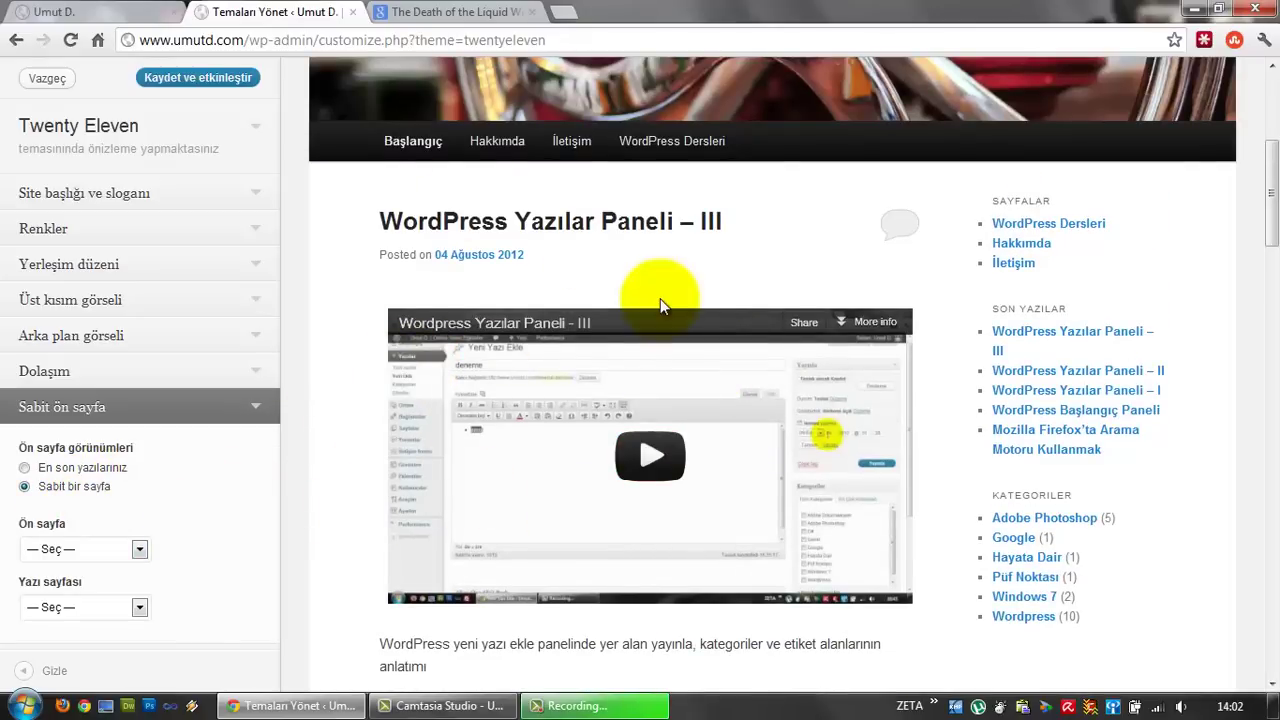
pyautogui.click(128, 556)
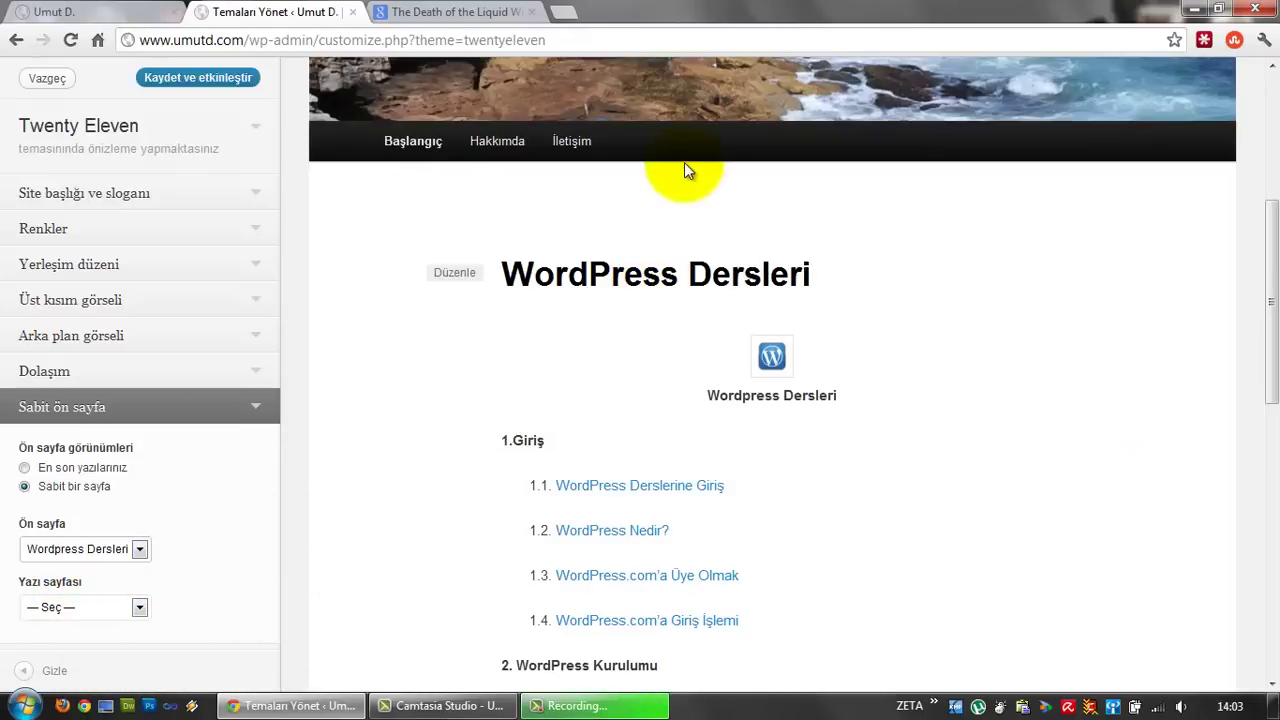
pyautogui.scroll(4, 622, 382)
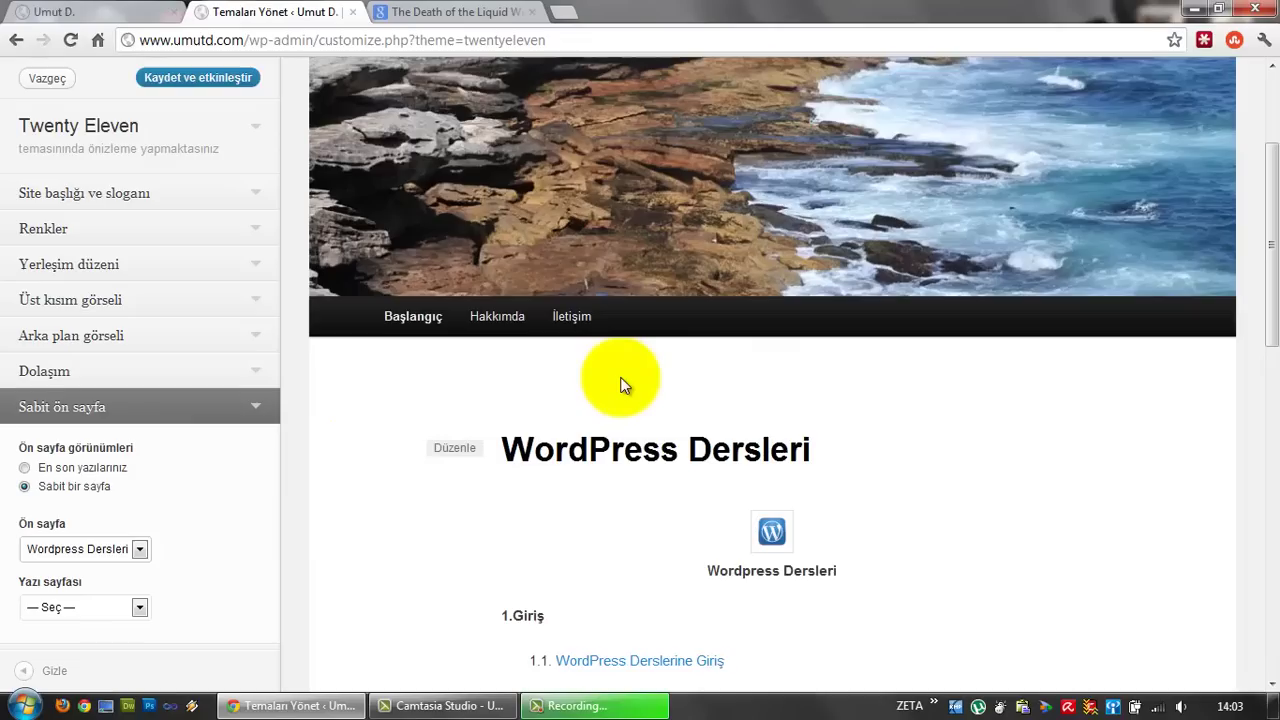
pyautogui.scroll(-1, 622, 384)
pyautogui.scroll(-2, 622, 386)
pyautogui.scroll(2, 620, 371)
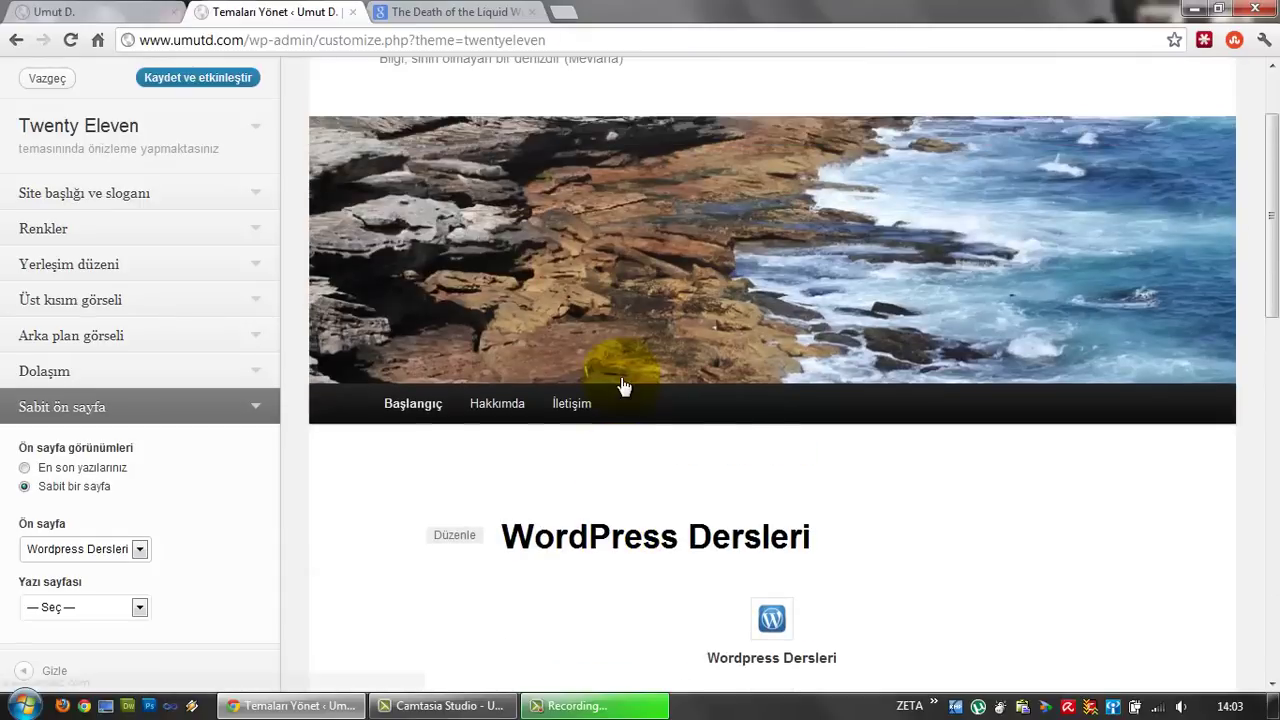
pyautogui.scroll(-3, 614, 377)
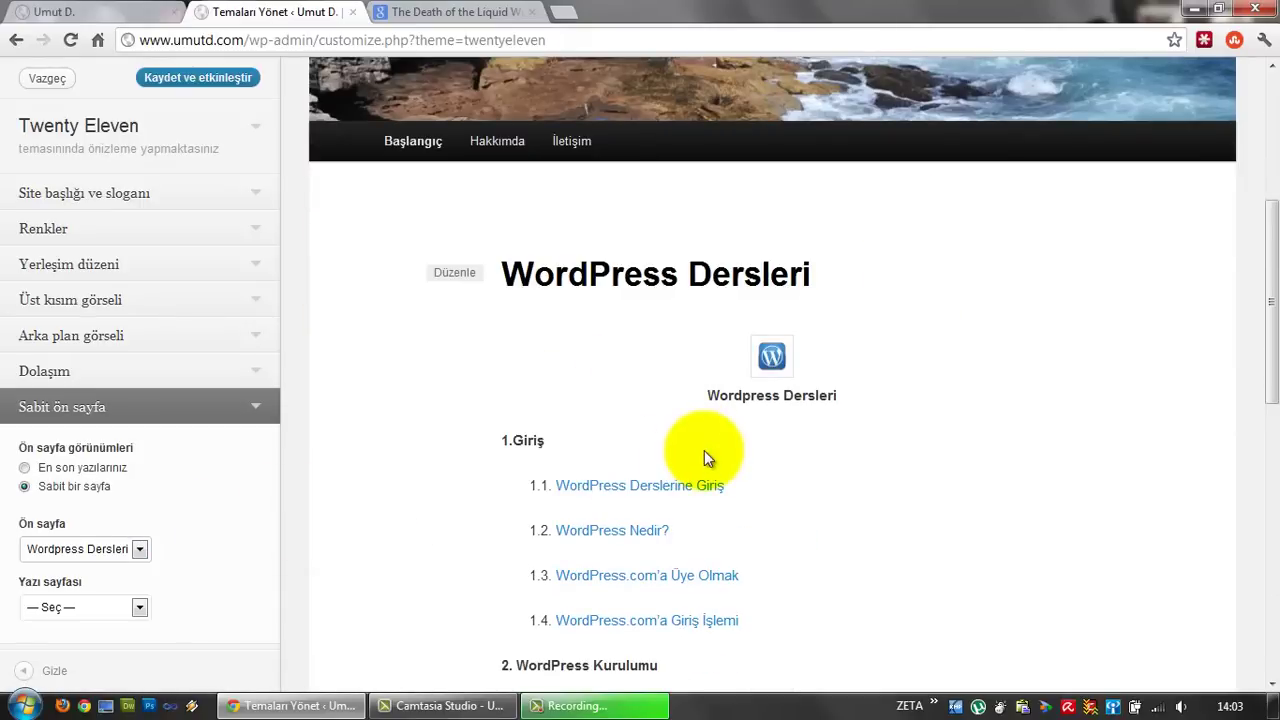
pyautogui.scroll(-2, 814, 430)
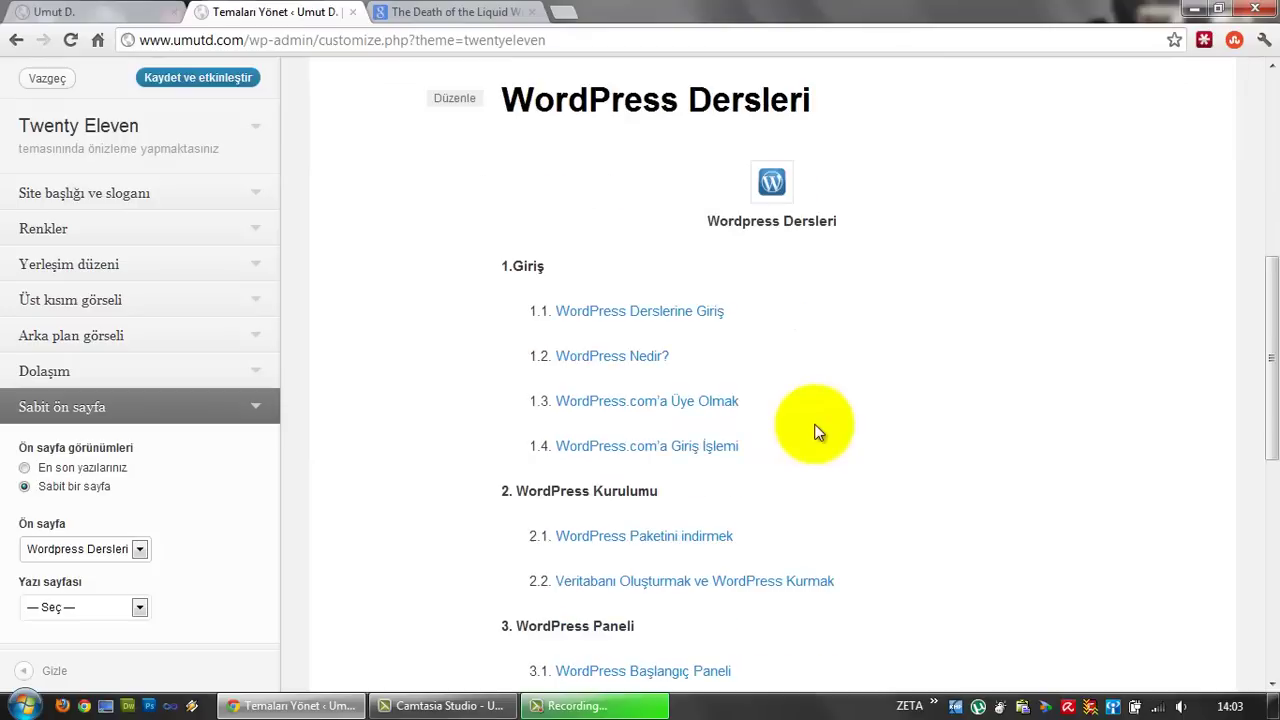
# Check the available posts page choices without picking one, and cancel the theme customization to return to theme management
pyautogui.click(98, 607)
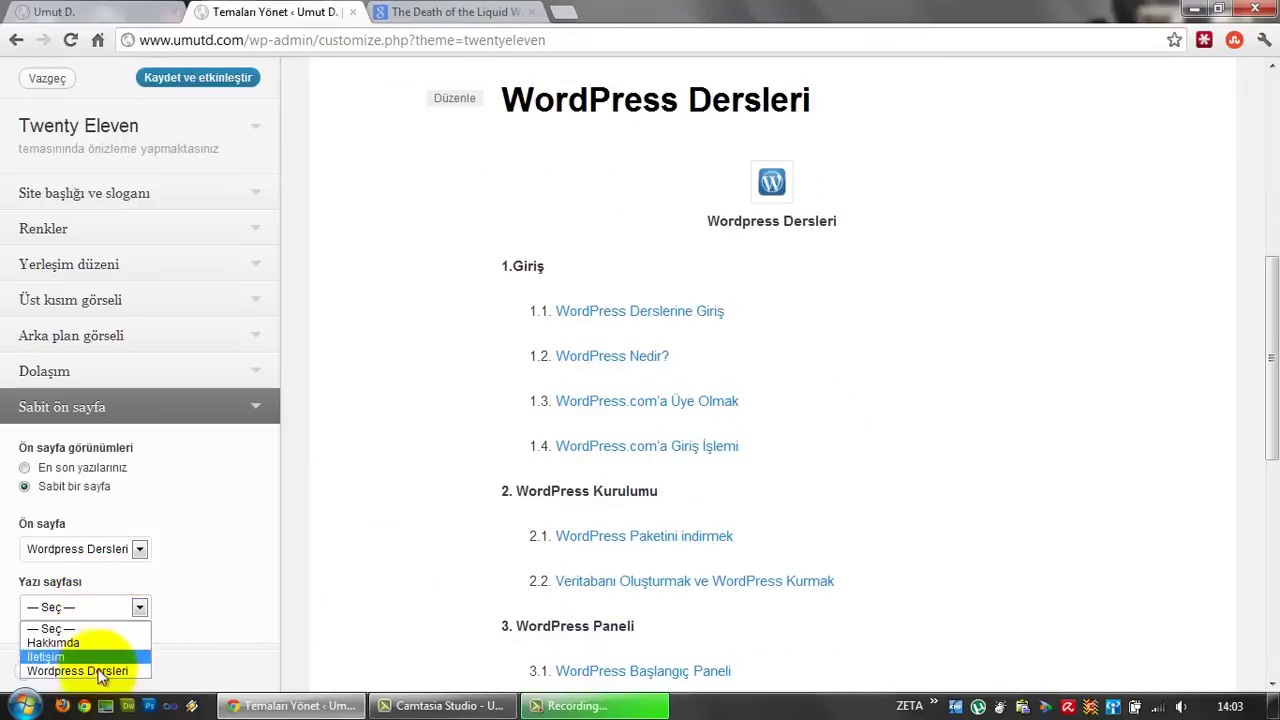
pyautogui.click(193, 603)
pyautogui.scroll(-3, 428, 603)
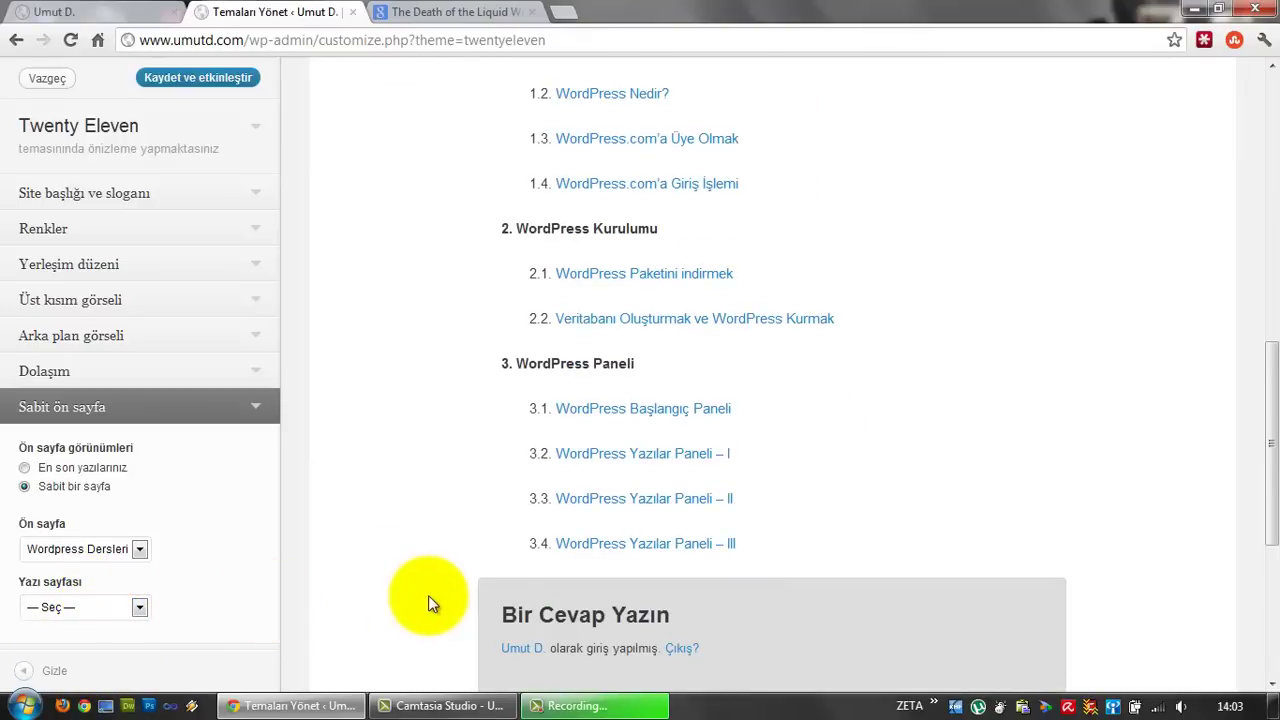
pyautogui.click(132, 608)
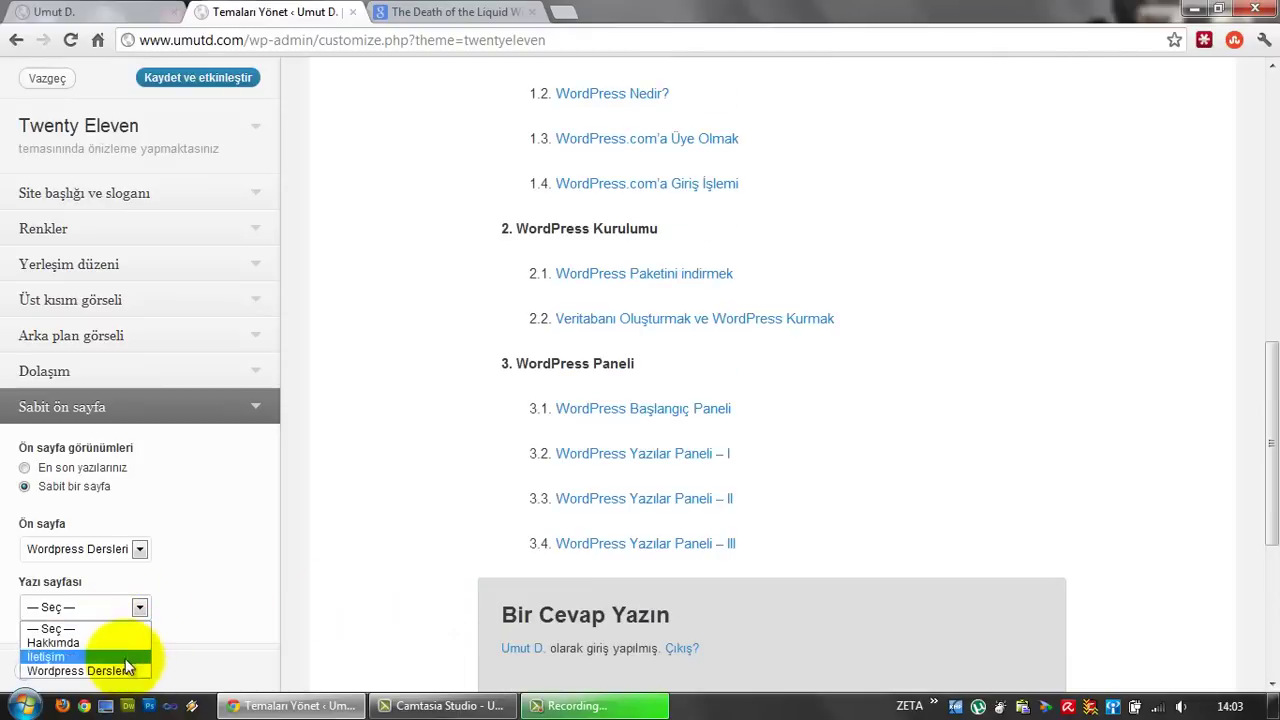
pyautogui.click(196, 598)
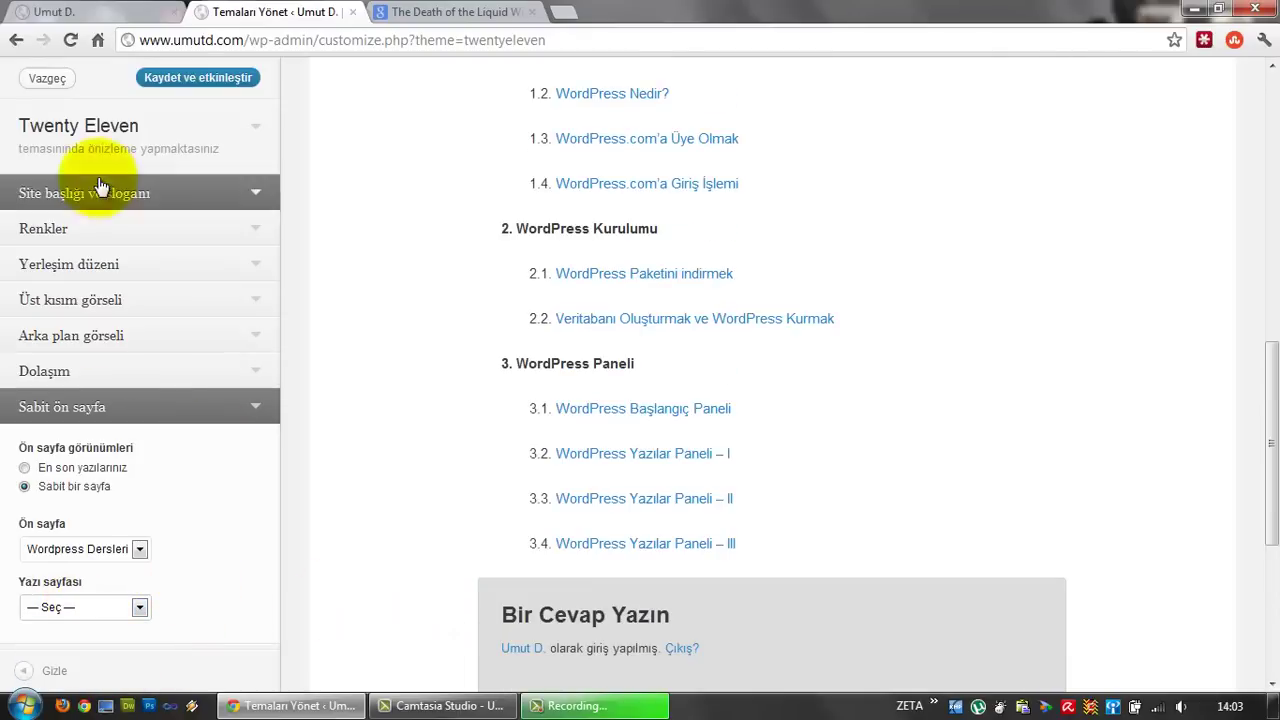
pyautogui.click(46, 79)
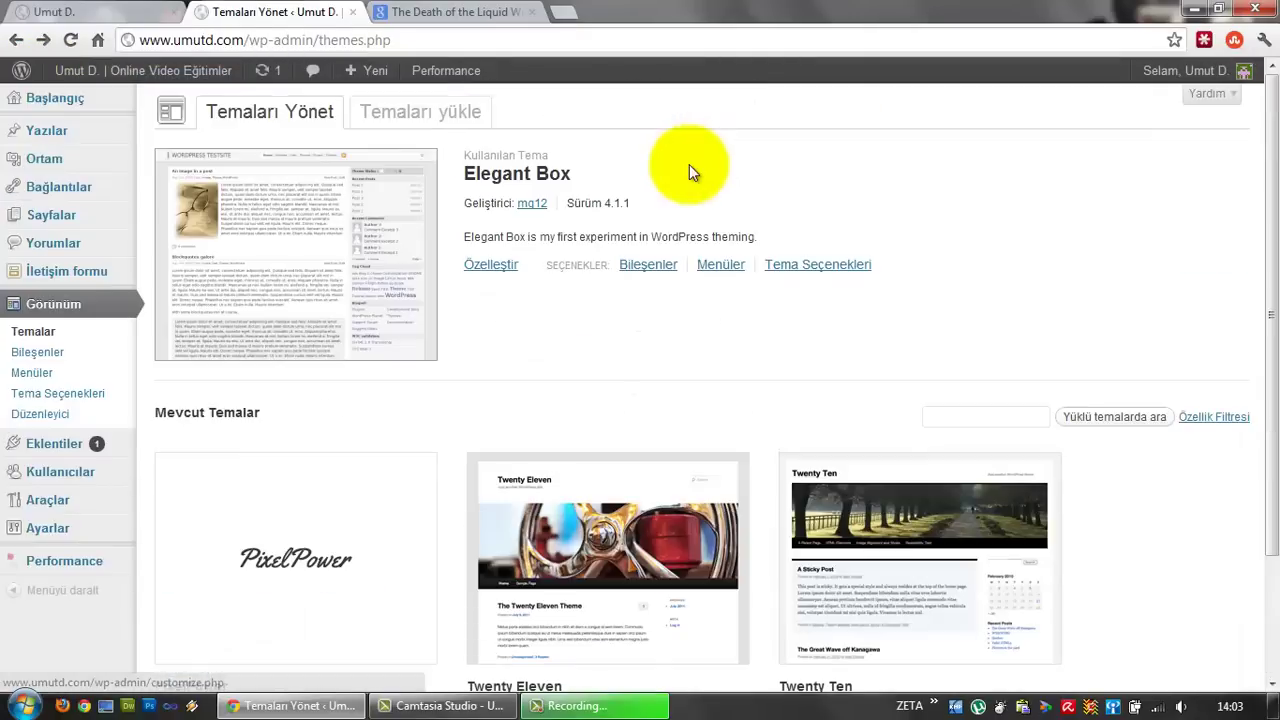
# Show the details of the PixelPower theme and highlight its description and theme file location
pyautogui.scroll(-3, 539, 321)
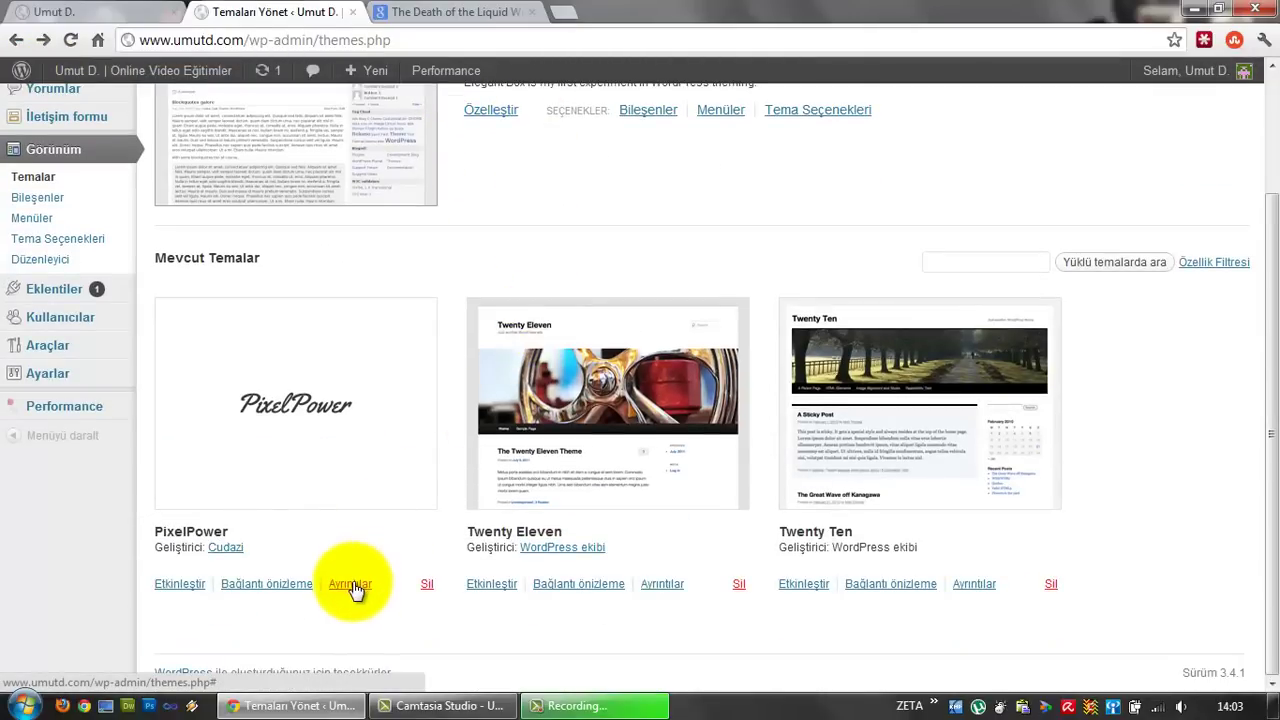
pyautogui.click(350, 584)
pyautogui.scroll(-2, 337, 586)
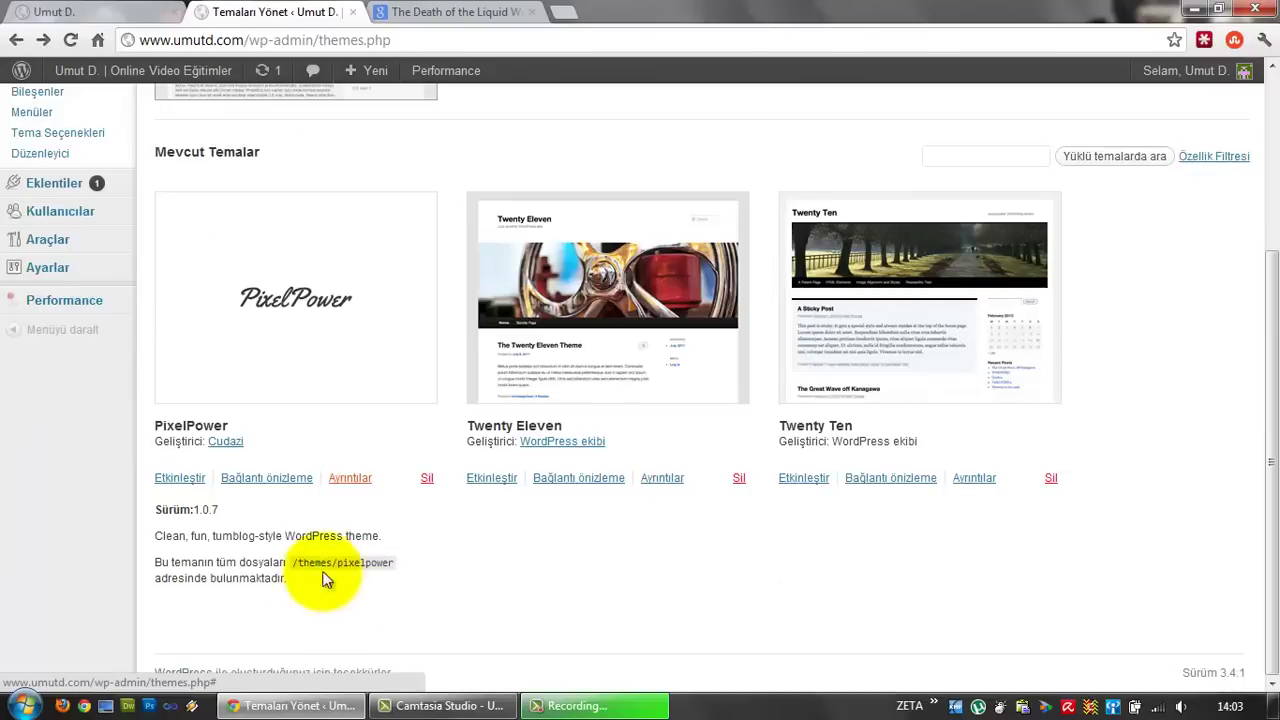
pyautogui.moveTo(162, 536); pyautogui.dragTo(365, 585)
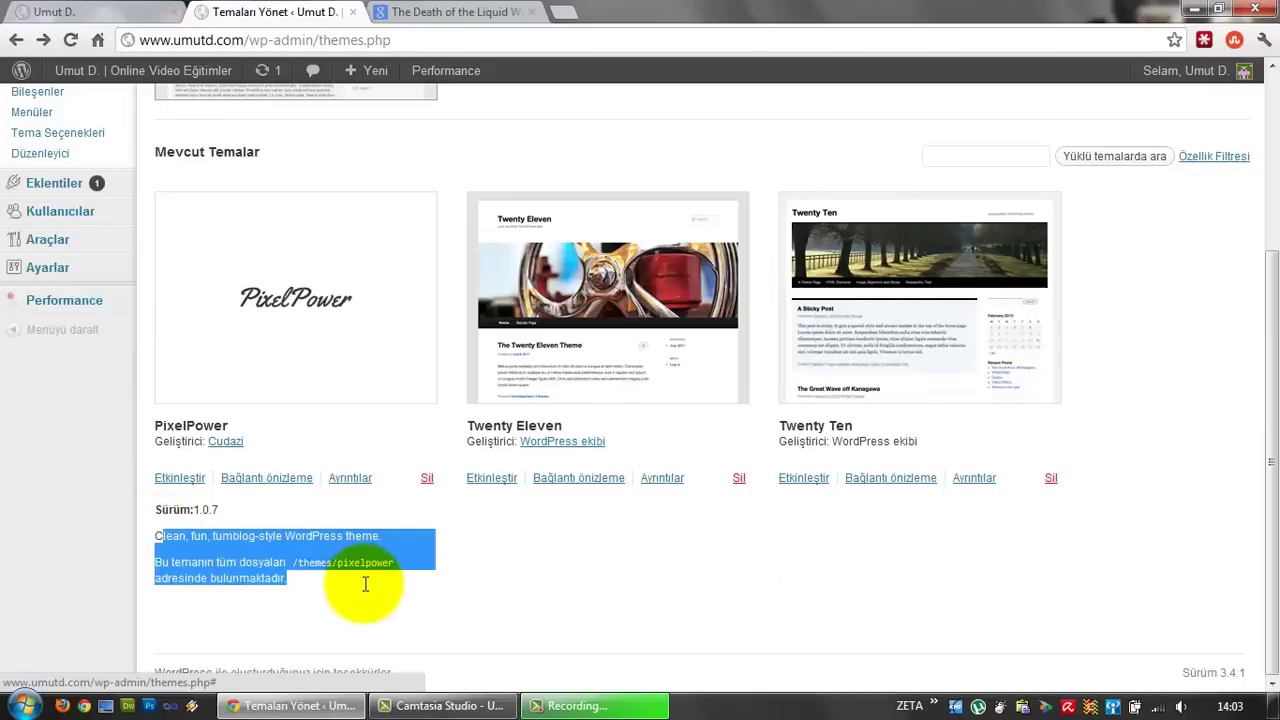
# Show the details of the Twenty Eleven theme, highlight its description text and return to the current theme's overview
pyautogui.click(662, 477)
pyautogui.scroll(-3, 640, 480)
pyautogui.moveTo(512, 311); pyautogui.dragTo(644, 521)
pyautogui.scroll(5, 648, 527)
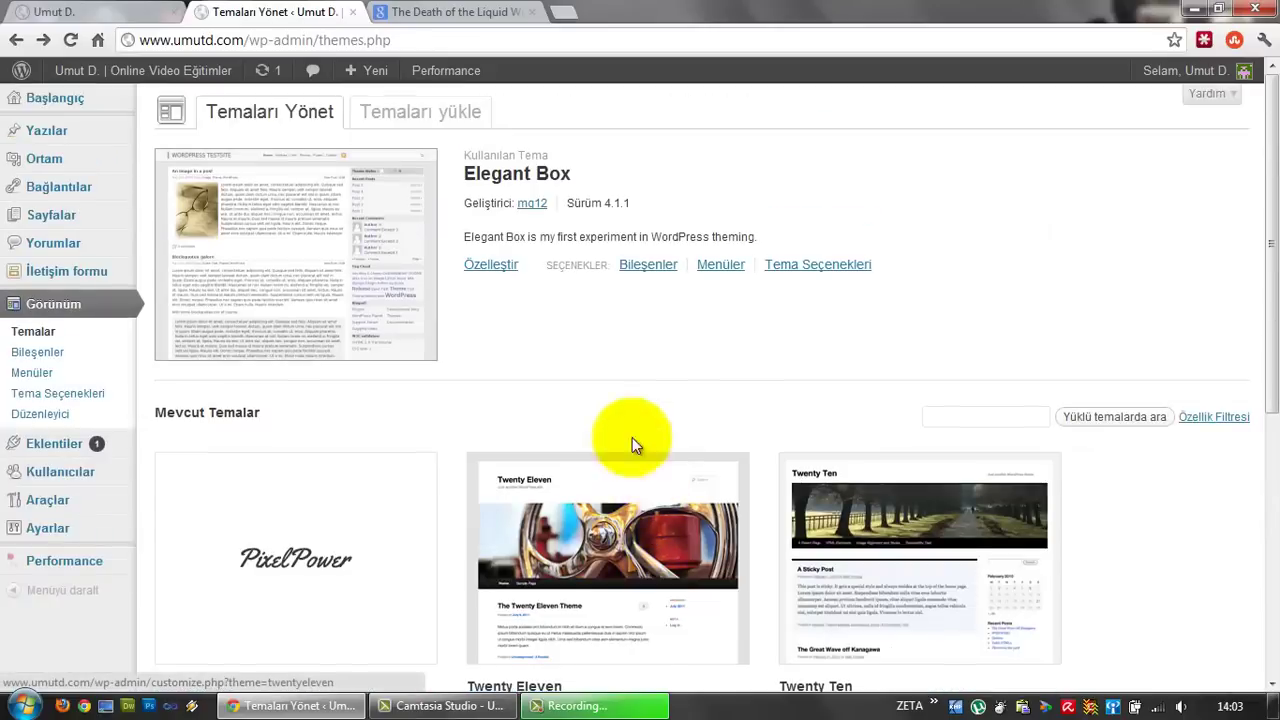